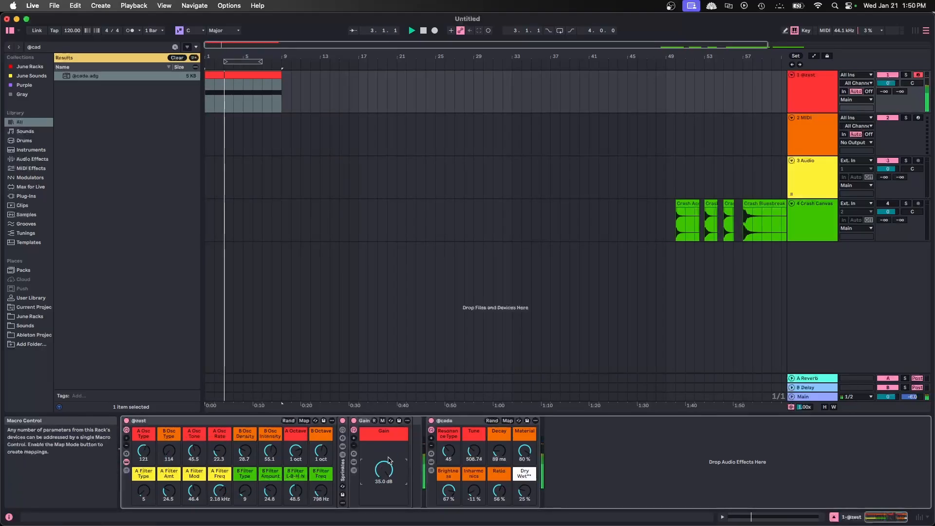
{"action": "left_click", "coordinate": [492, 421]}
{"action": "left_click", "coordinate": [492, 422]}
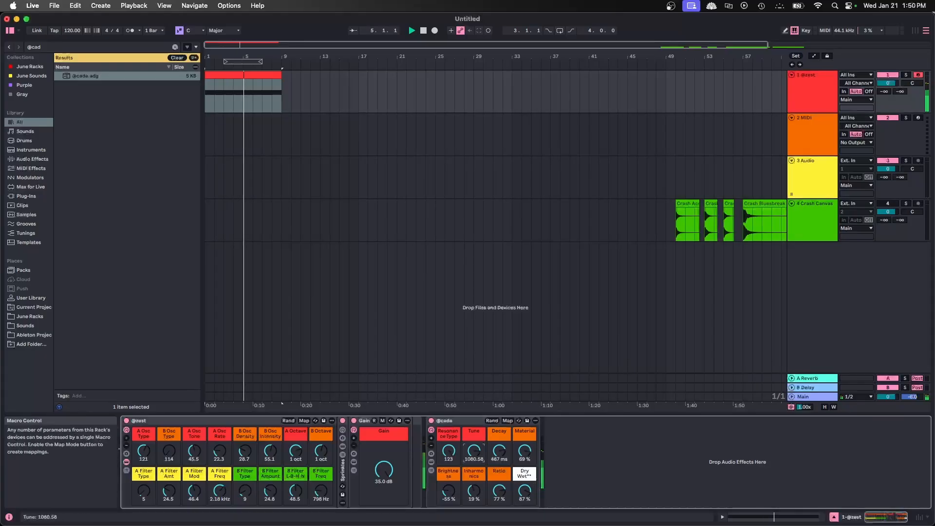
{"action": "mouse_move", "coordinate": [449, 452]}
{"action": "left_mouse_down"}
{"action": "mouse_move", "coordinate": [448, 467]}
{"action": "mouse_move", "coordinate": [448, 450]}
{"action": "left_mouse_up"}
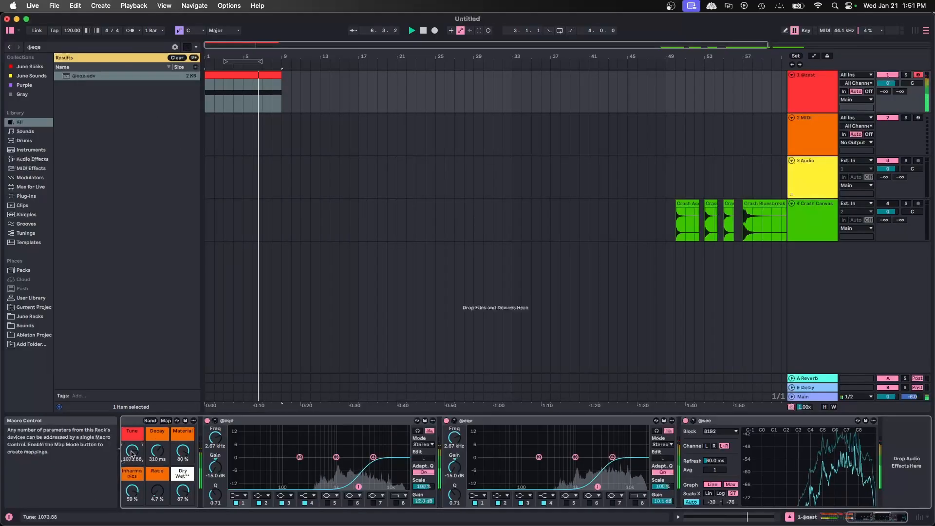
{"action": "left_click", "coordinate": [657, 501]}
{"action": "key", "text": "Delete"}
{"action": "type", "text": "9"}
{"action": "left_click", "coordinate": [135, 46]}
{"action": "type", "text": "lim"}
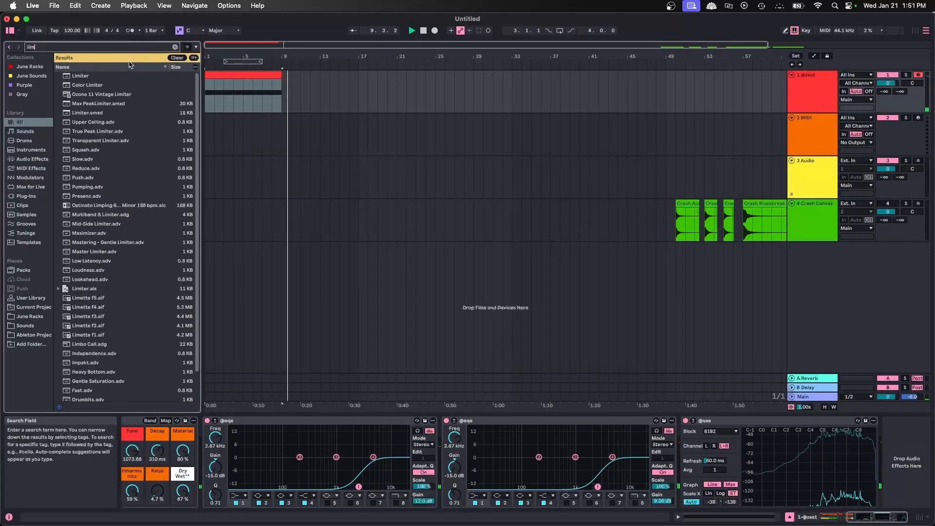
{"action": "double_click", "coordinate": [115, 77]}
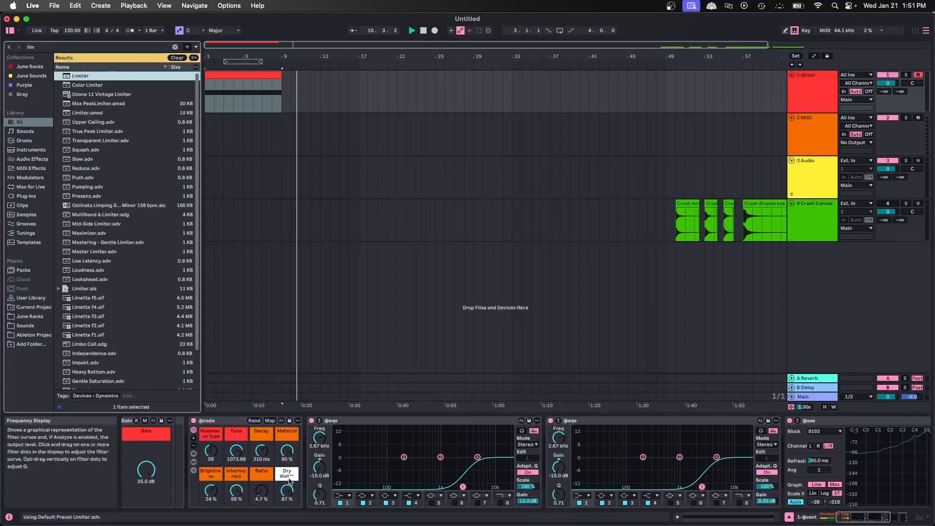
{"action": "double_click", "coordinate": [287, 491]}
{"action": "key", "text": "space"}
{"action": "key", "text": "space"}
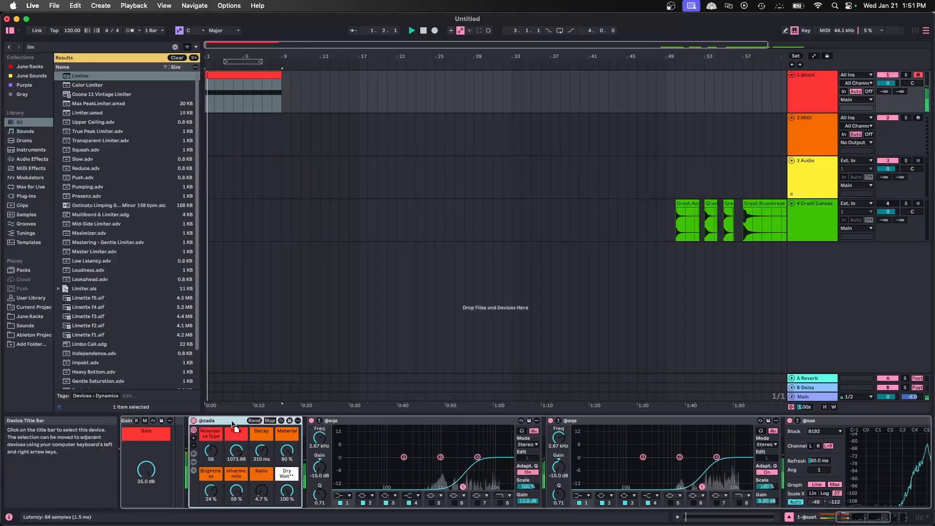
{"action": "left_click_drag", "start_coordinate": [714, 444], "coordinate": [721, 445]}
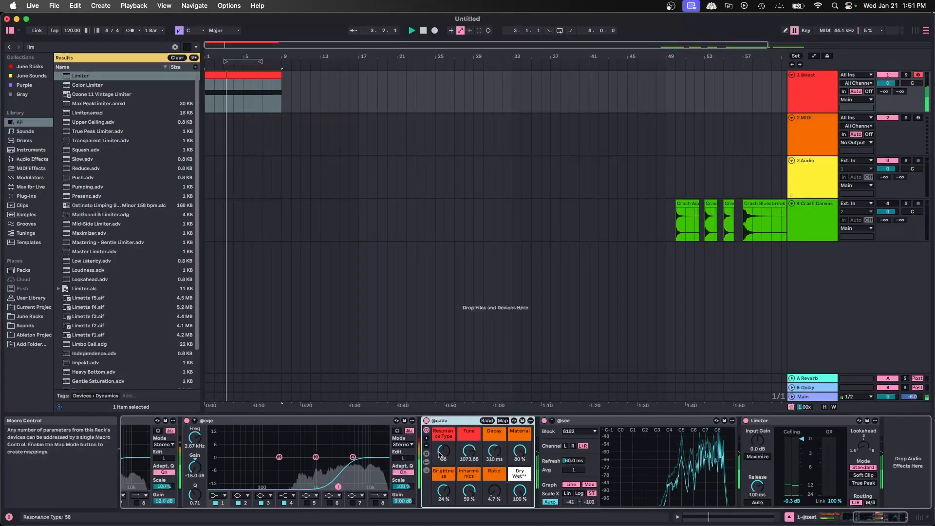
{"action": "left_click_drag", "start_coordinate": [443, 451], "coordinate": [443, 464]}
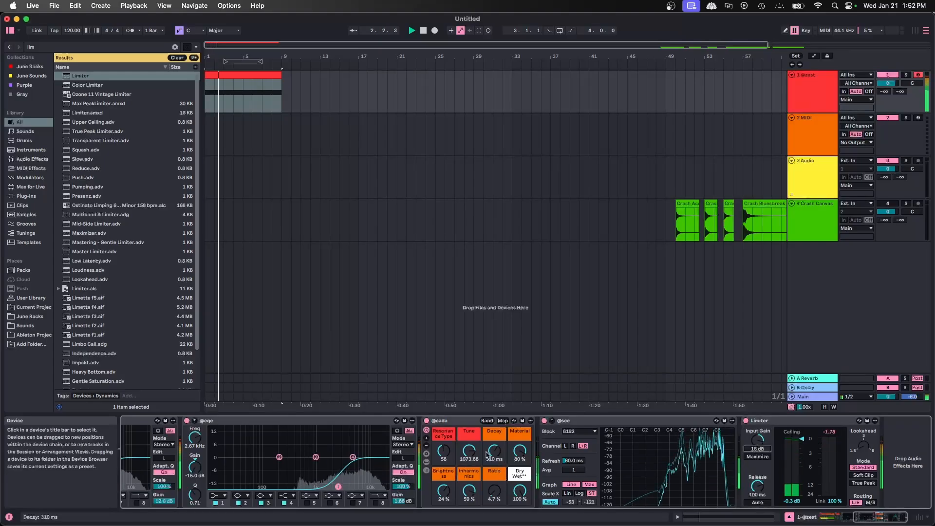
{"action": "left_click_drag", "start_coordinate": [469, 451], "coordinate": [469, 451]}
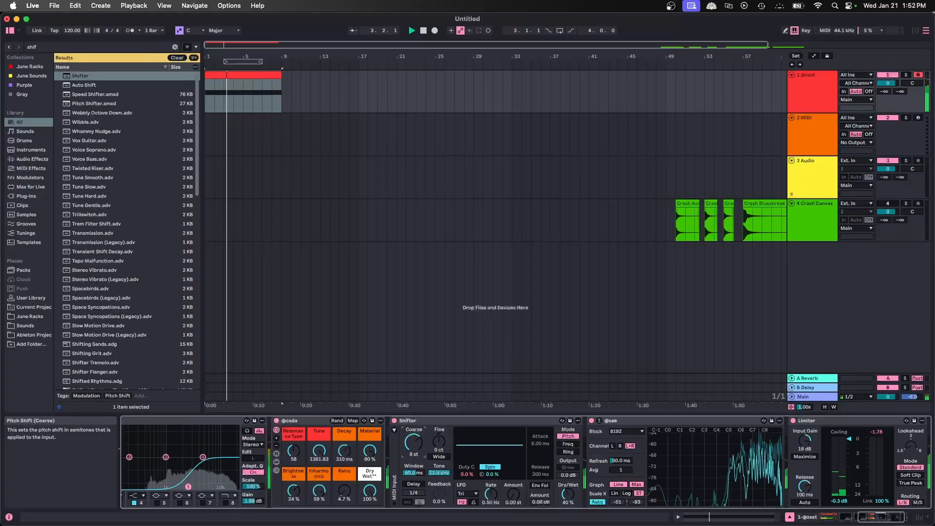
{"action": "left_click_drag", "start_coordinate": [413, 469], "coordinate": [414, 437]}
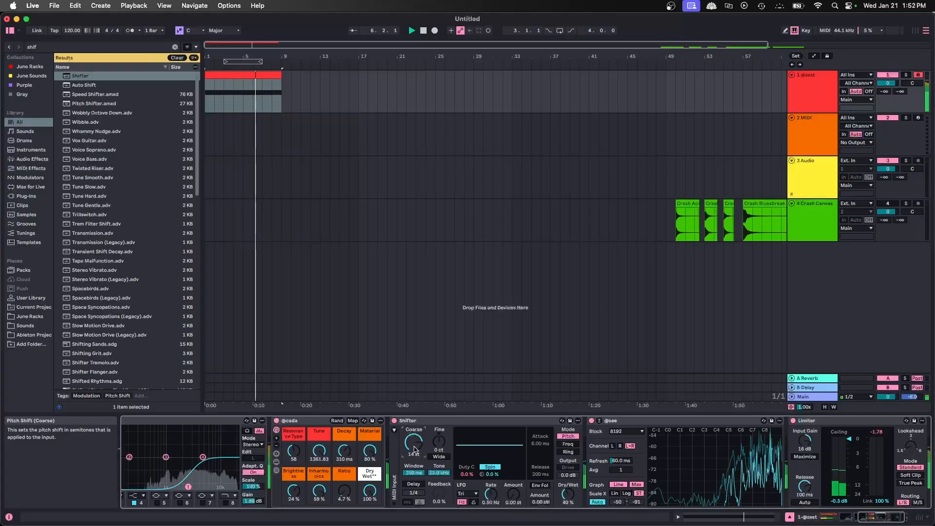
{"action": "left_click", "coordinate": [568, 444]}
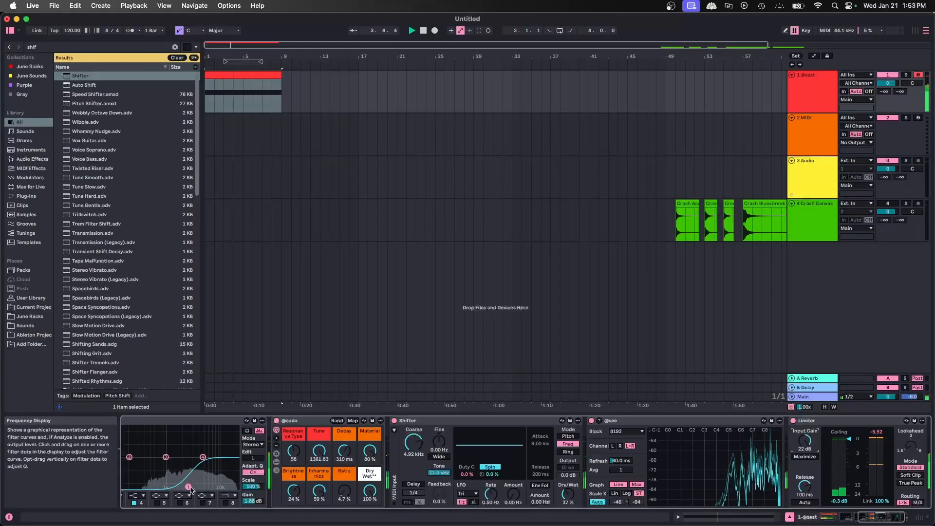
{"action": "left_click", "coordinate": [295, 421]}
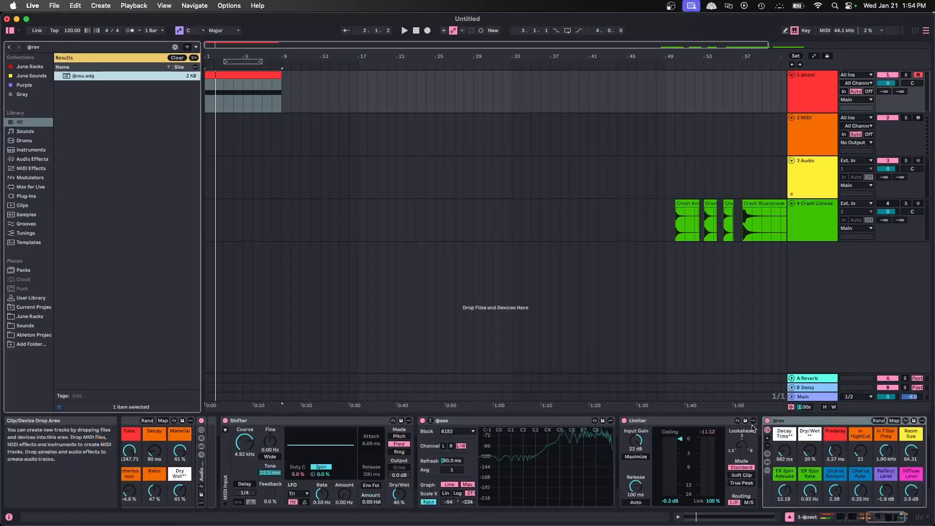
{"action": "left_click_drag", "start_coordinate": [788, 421], "coordinate": [667, 437]}
{"action": "key", "text": "space"}
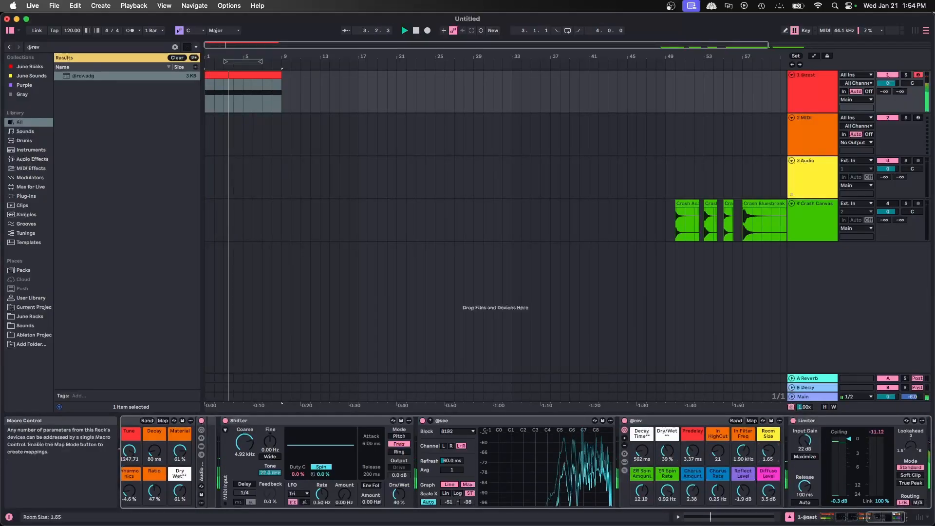
{"action": "left_click", "coordinate": [735, 420]}
{"action": "left_click", "coordinate": [734, 421]}
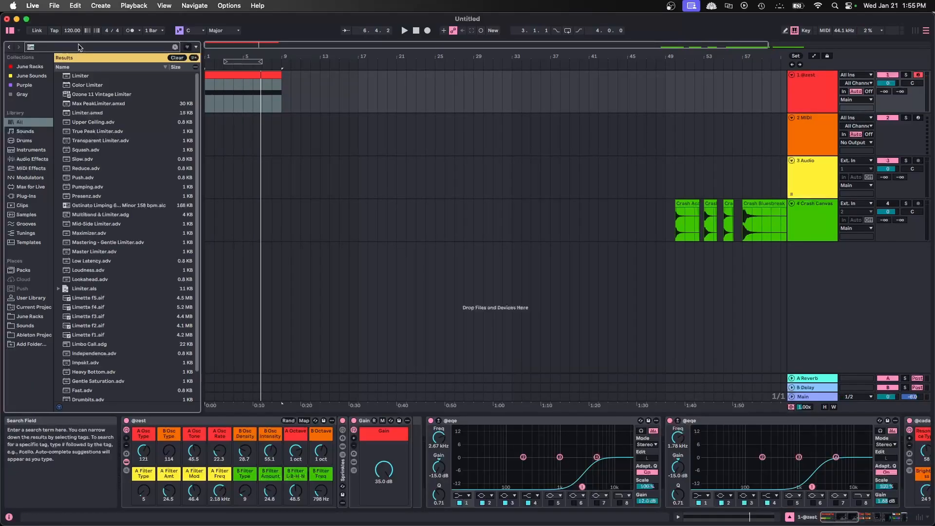
{"action": "type", "text": "ott"}
{"action": "left_click", "coordinate": [86, 86]}
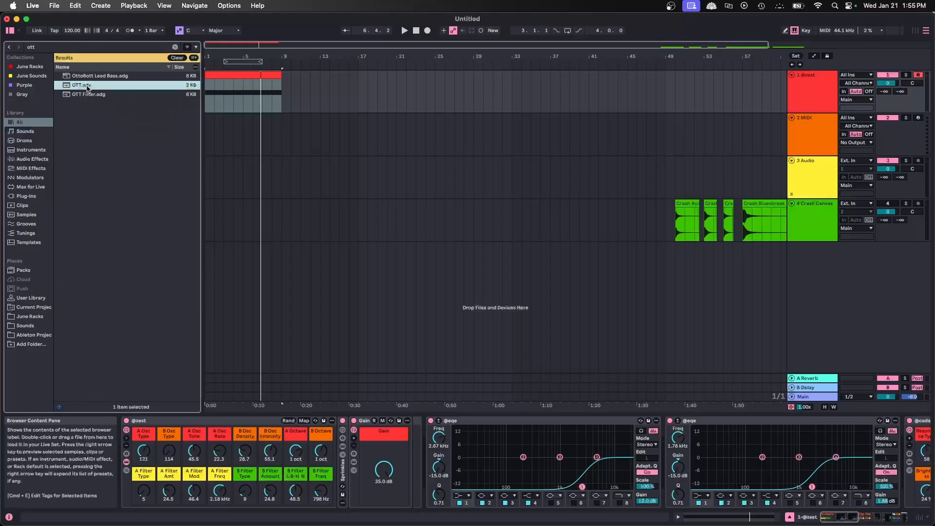
{"action": "key", "text": "Return"}
{"action": "key", "text": "space"}
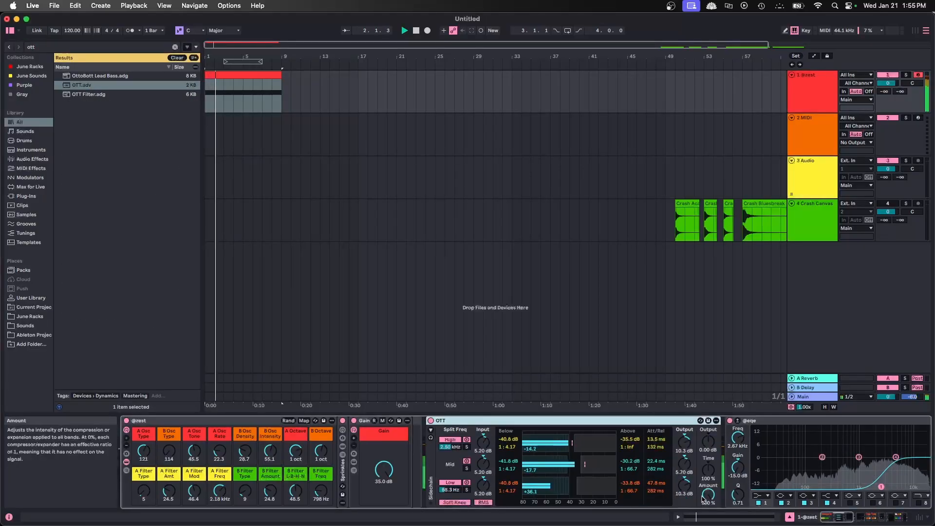
{"action": "scroll", "coordinate": [731, 463], "scroll_direction": "right", "scroll_amount": 10}
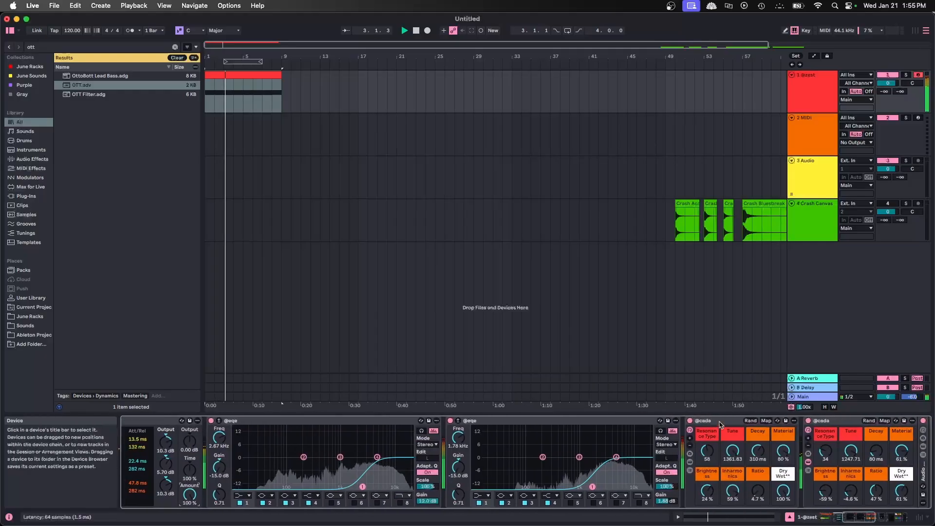
{"action": "scroll", "coordinate": [438, 463], "scroll_direction": "left", "scroll_amount": 8}
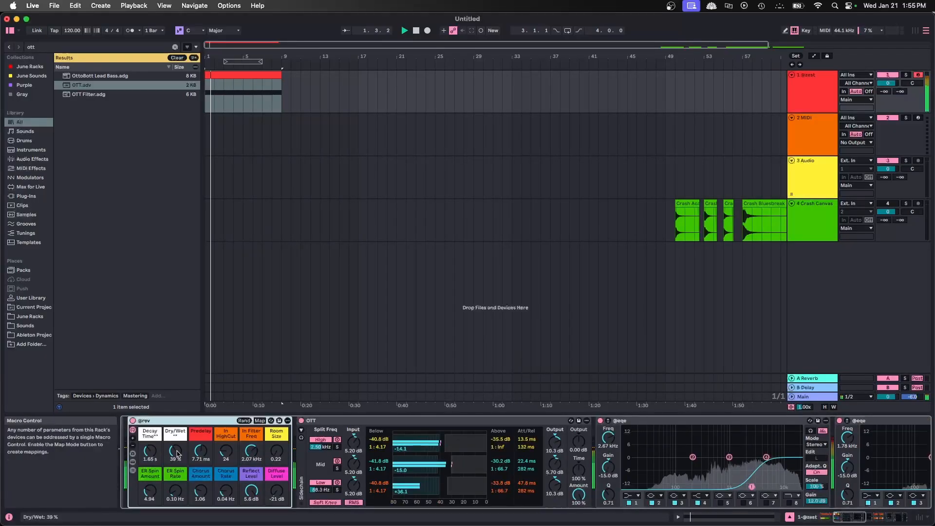
{"action": "left_click_drag", "start_coordinate": [175, 451], "coordinate": [176, 445]}
{"action": "right_click", "coordinate": [811, 94]}
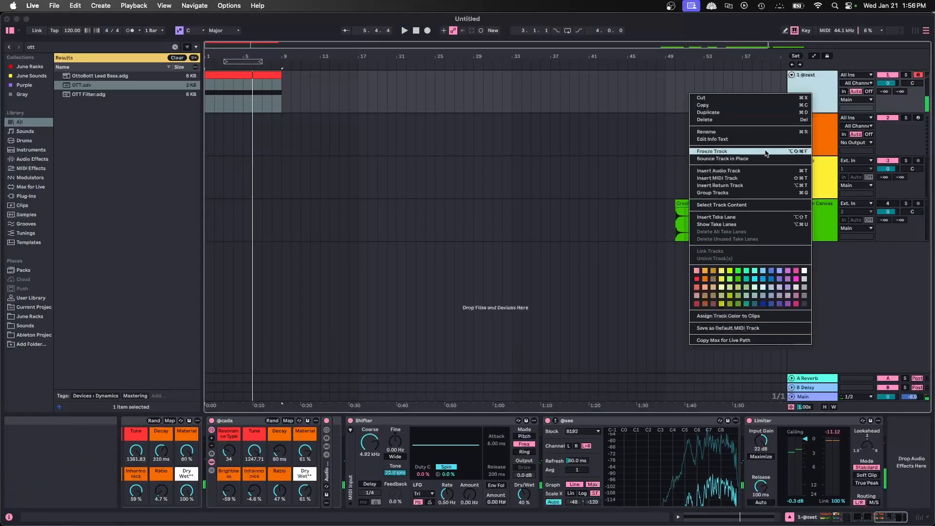
{"action": "left_click", "coordinate": [730, 159]}
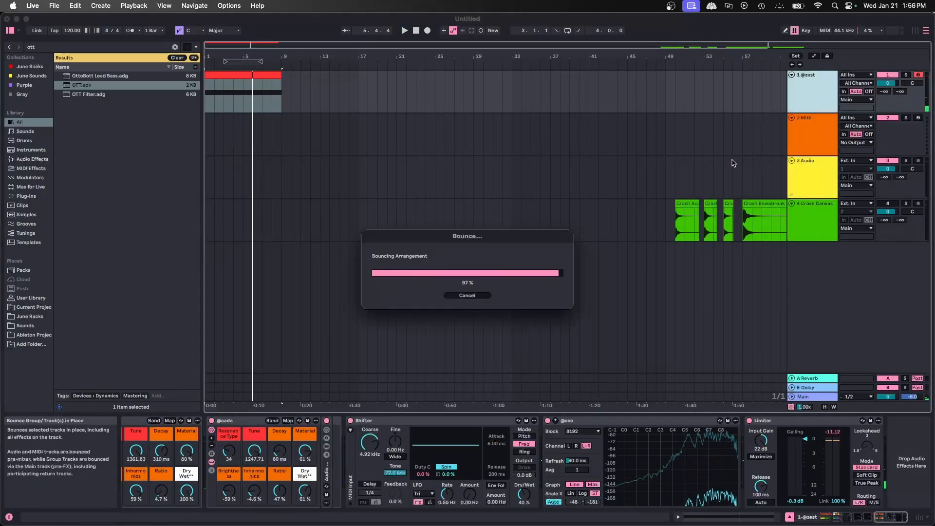
{"action": "scroll", "coordinate": [277, 97], "scroll_direction": "up", "scroll_amount": 5}
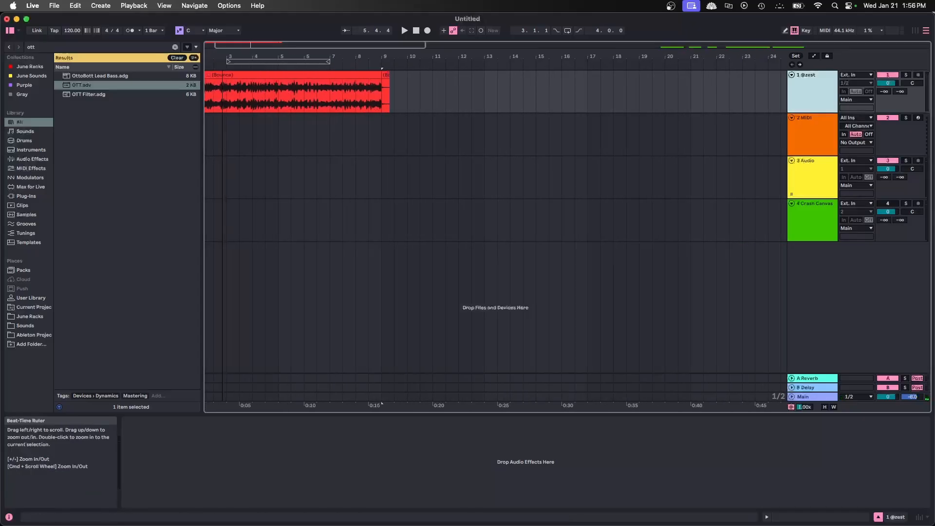
{"action": "key", "text": "space"}
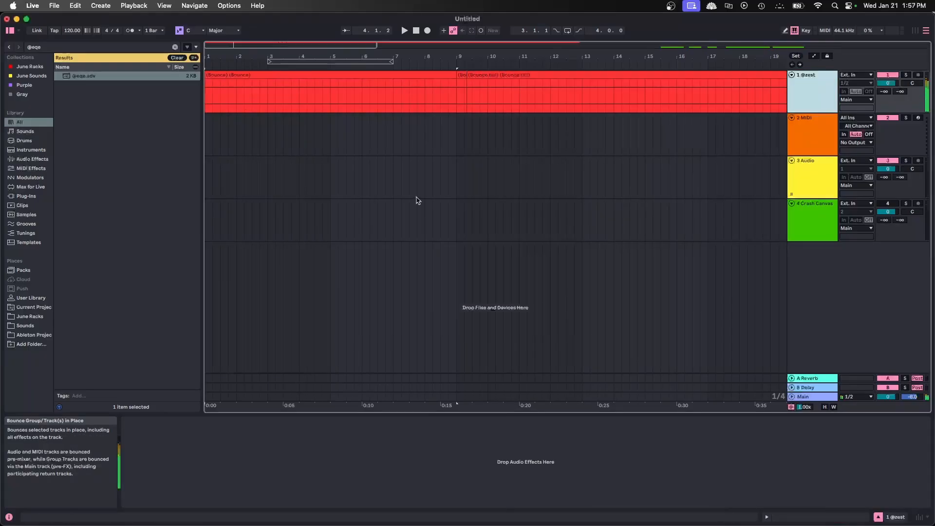
{"action": "left_click", "coordinate": [486, 75]}
{"action": "left_click", "coordinate": [463, 76]}
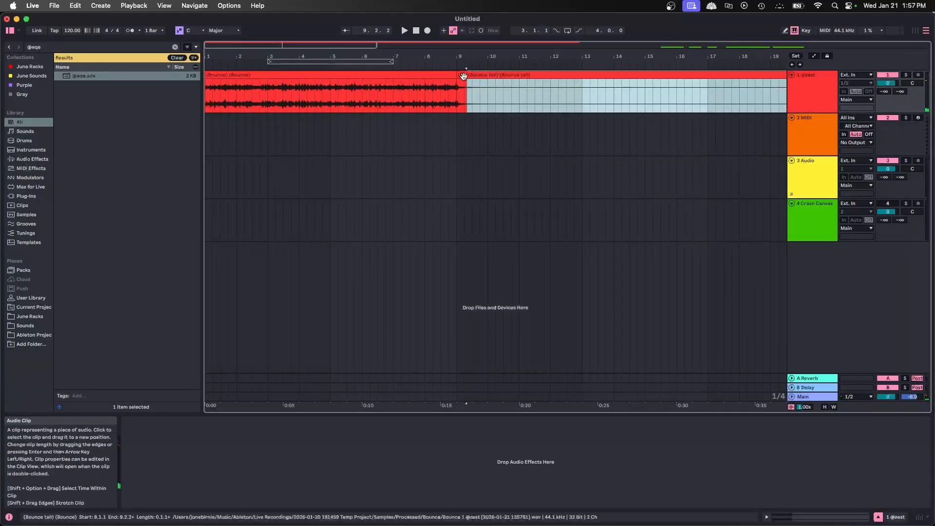
{"action": "key", "text": "Delete"}
{"action": "left_click", "coordinate": [320, 75]}
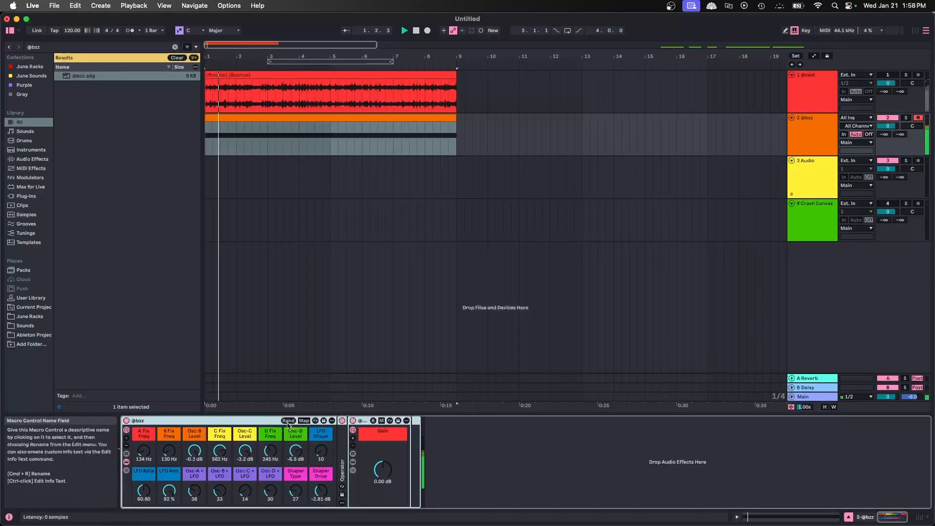
{"action": "left_click", "coordinate": [287, 421]}
{"action": "left_click", "coordinate": [287, 421]}
{"action": "left_click", "coordinate": [287, 421]}
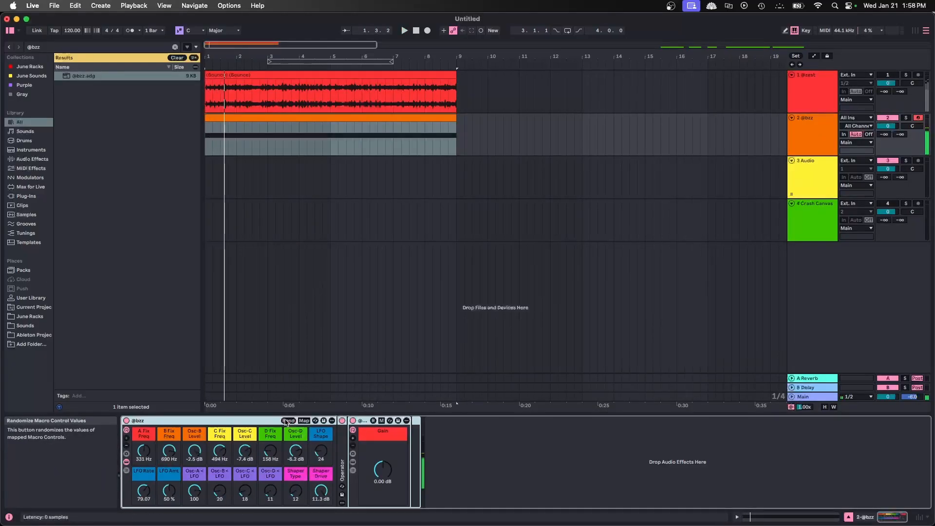
{"action": "left_click", "coordinate": [287, 421]}
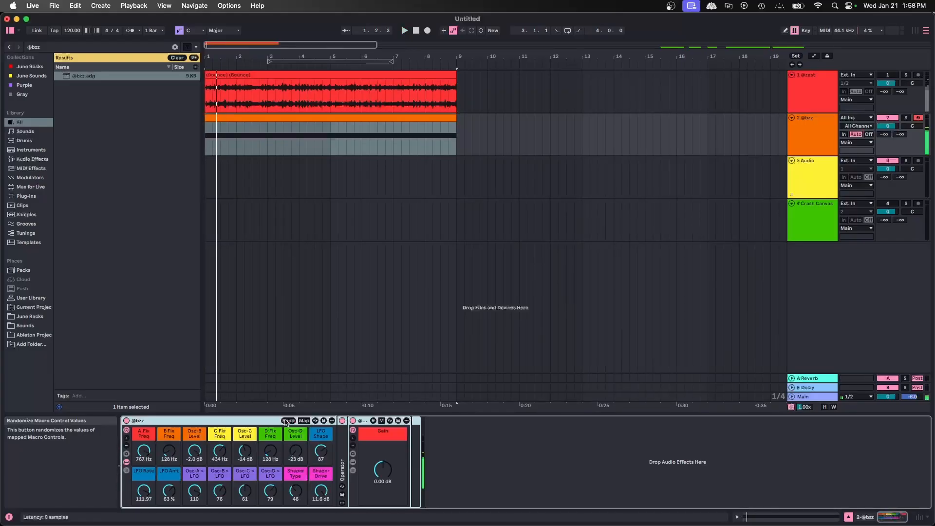
{"action": "left_click", "coordinate": [287, 421]}
{"action": "left_click", "coordinate": [288, 421]}
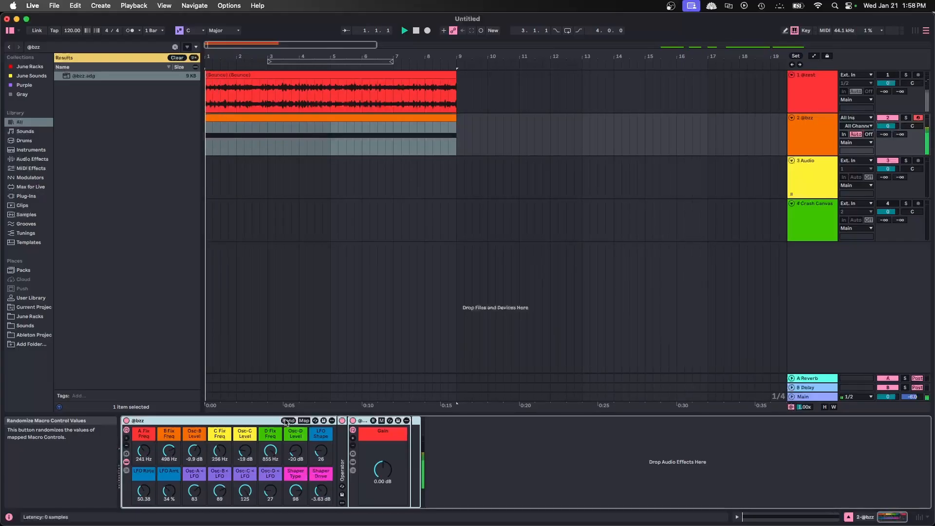
{"action": "left_click", "coordinate": [287, 420]}
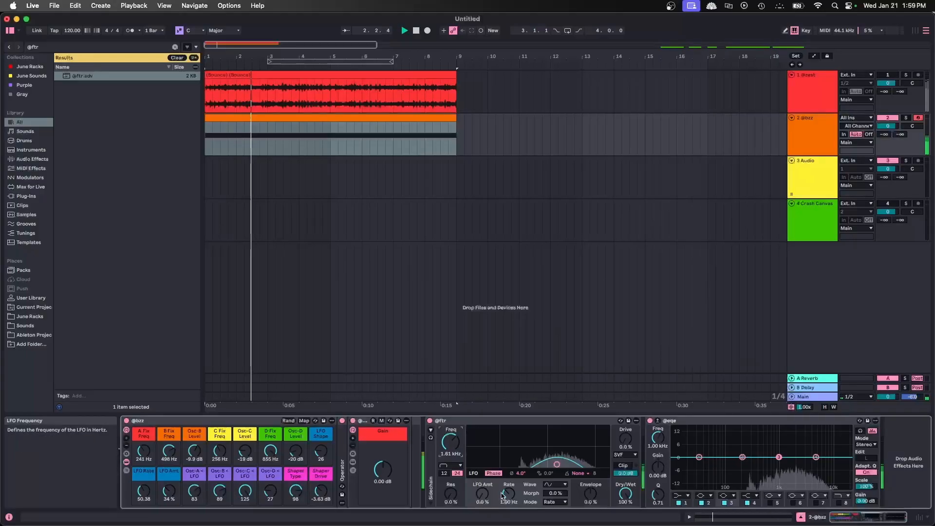
{"action": "left_click_drag", "start_coordinate": [383, 469], "coordinate": [383, 465]}
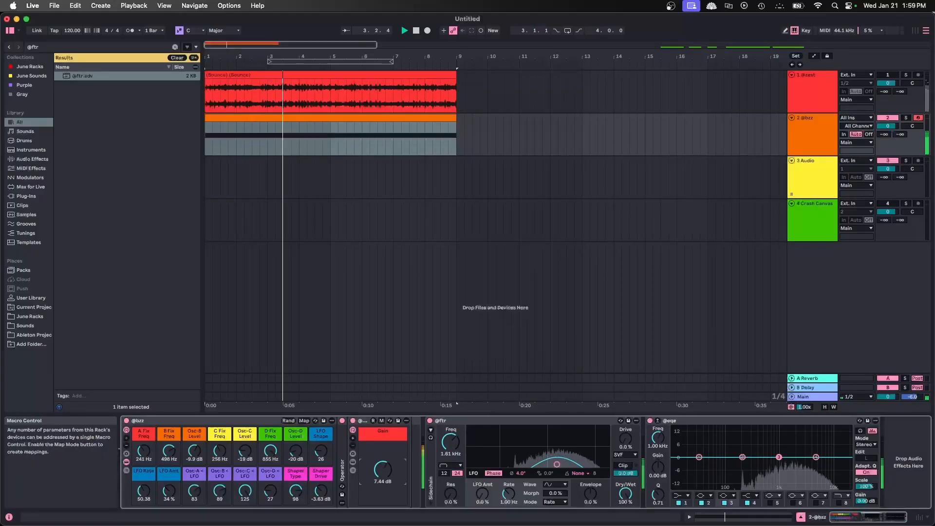
{"action": "left_click_drag", "start_coordinate": [626, 438], "coordinate": [626, 426]}
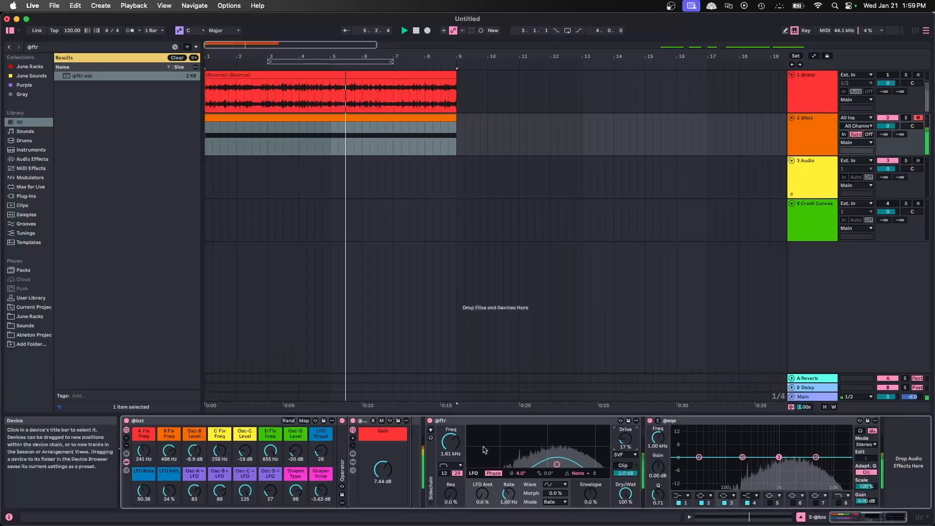
{"action": "left_click_drag", "start_coordinate": [450, 442], "coordinate": [450, 448]}
{"action": "key", "text": "space"}
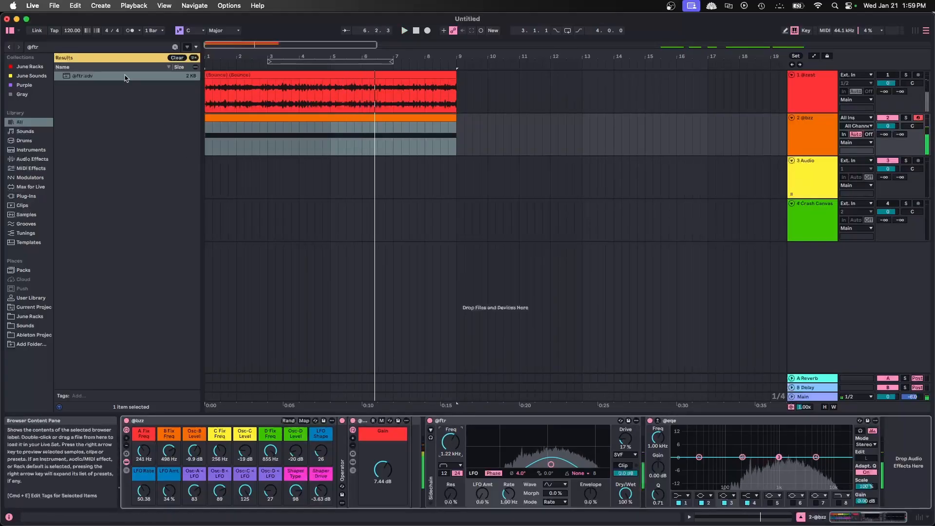
{"action": "left_click", "coordinate": [110, 47]}
{"action": "type", "text": "@"}
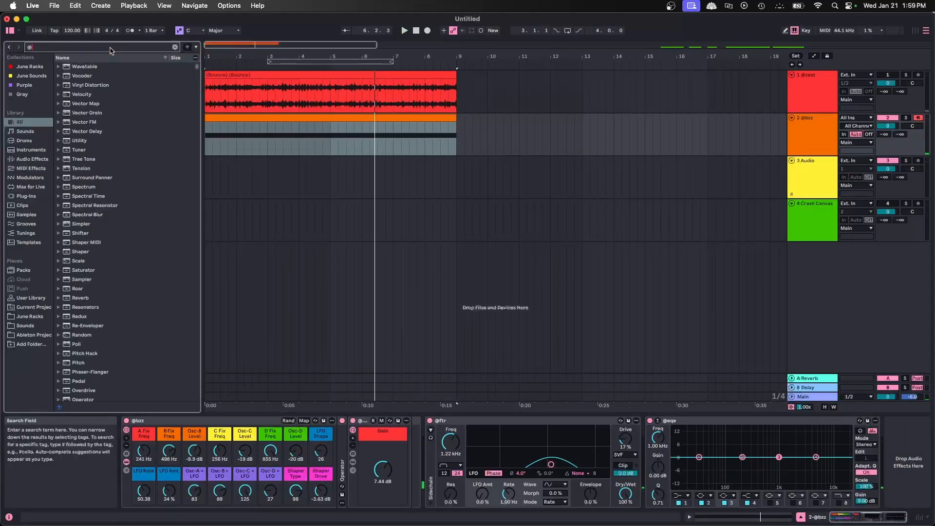
{"action": "type", "text": "cad"}
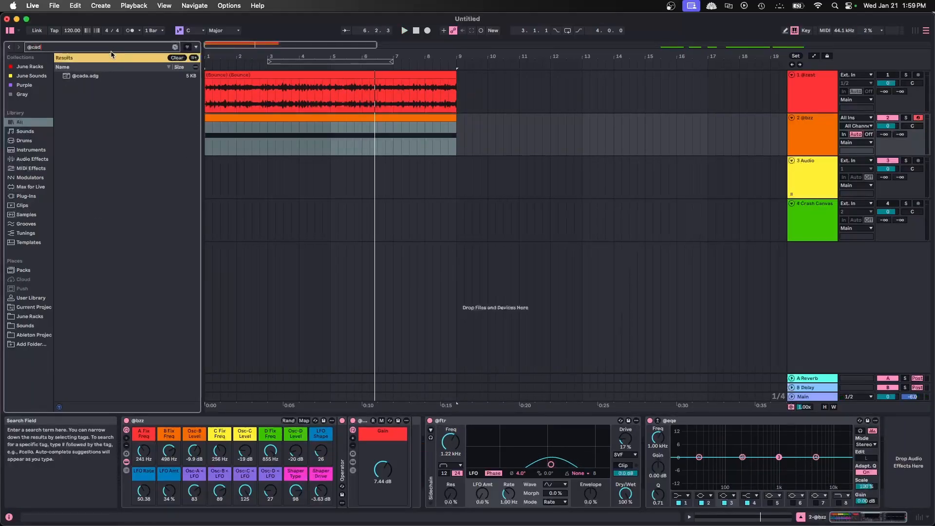
{"action": "double_click", "coordinate": [85, 76]}
{"action": "left_click", "coordinate": [836, 422]}
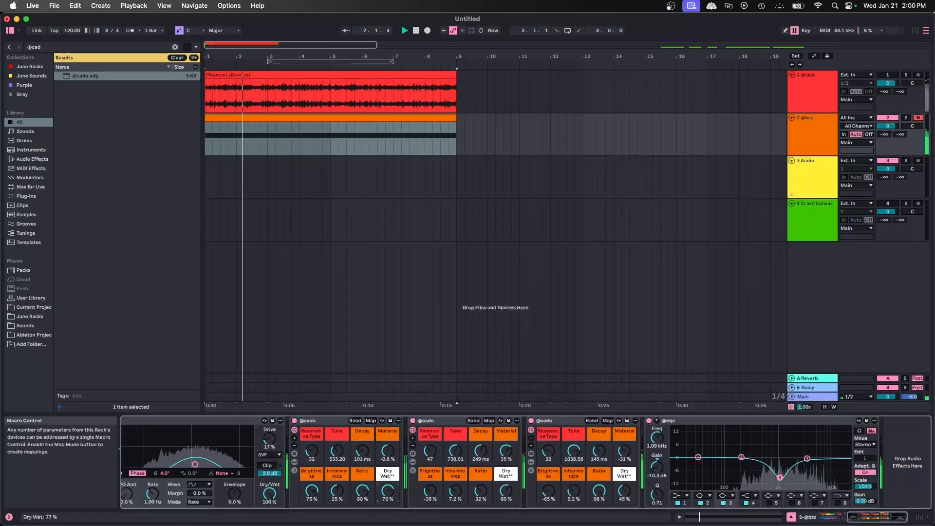
{"action": "mouse_move", "coordinate": [388, 492]}
{"action": "left_mouse_down"}
{"action": "mouse_move", "coordinate": [388, 511]}
{"action": "mouse_move", "coordinate": [388, 483]}
{"action": "left_mouse_up"}
{"action": "left_click_drag", "start_coordinate": [506, 492], "coordinate": [506, 486]}
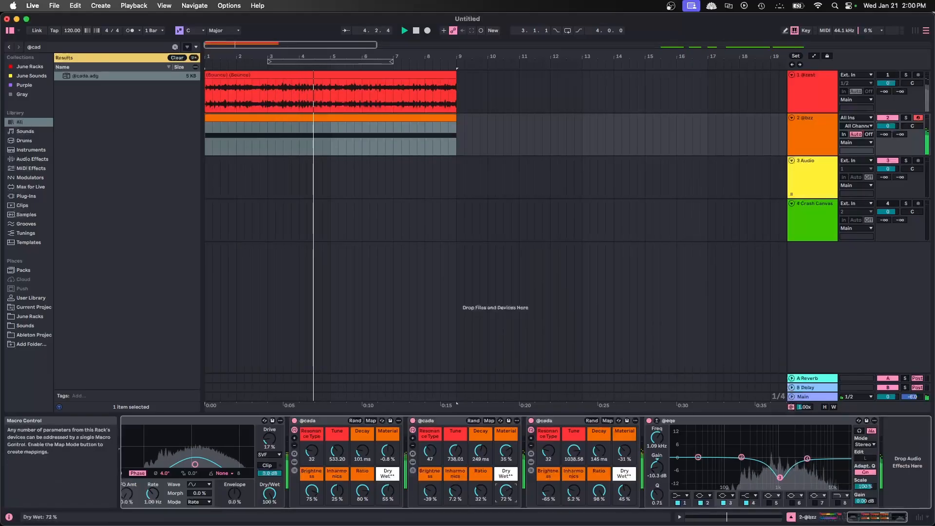
{"action": "left_click_drag", "start_coordinate": [624, 491], "coordinate": [625, 486]}
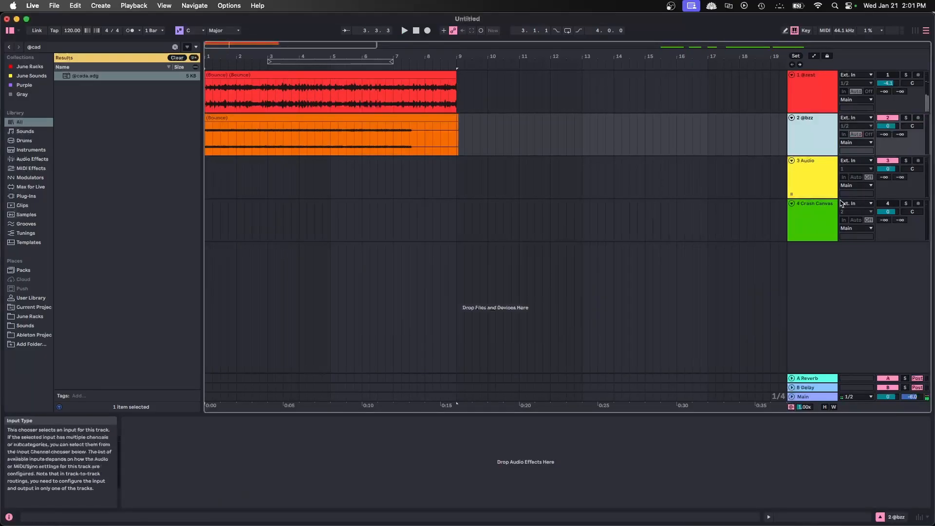
{"action": "double_click", "coordinate": [451, 123]}
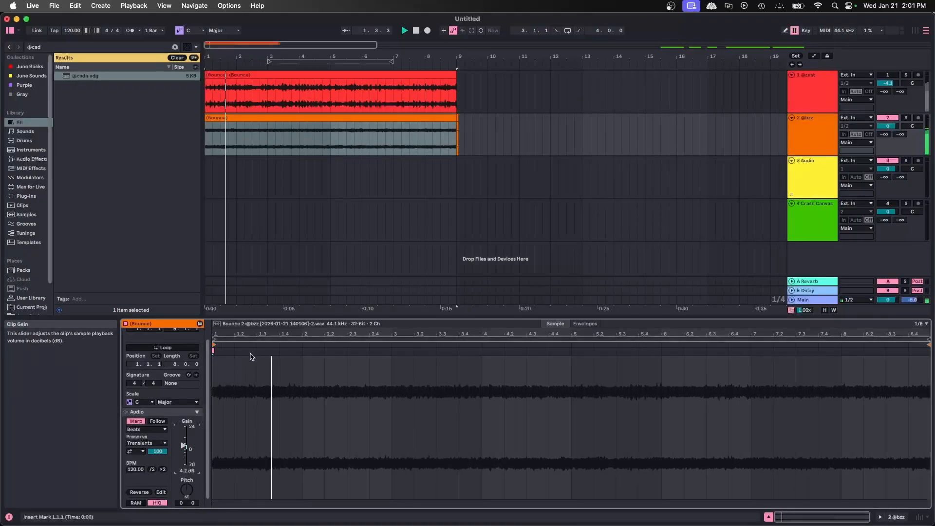
{"action": "key", "text": "space"}
{"action": "left_click_drag", "start_coordinate": [464, 128], "coordinate": [459, 121]}
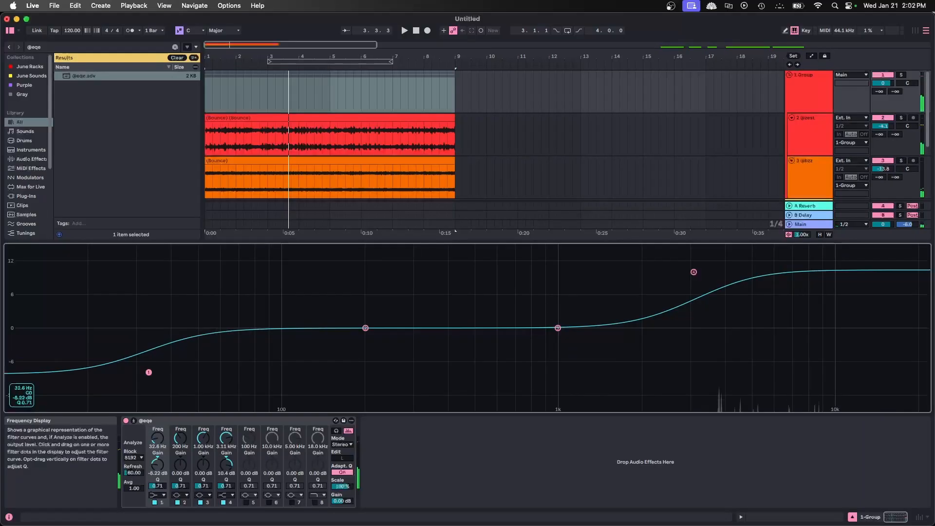
{"action": "left_click_drag", "start_coordinate": [558, 328], "coordinate": [574, 340]}
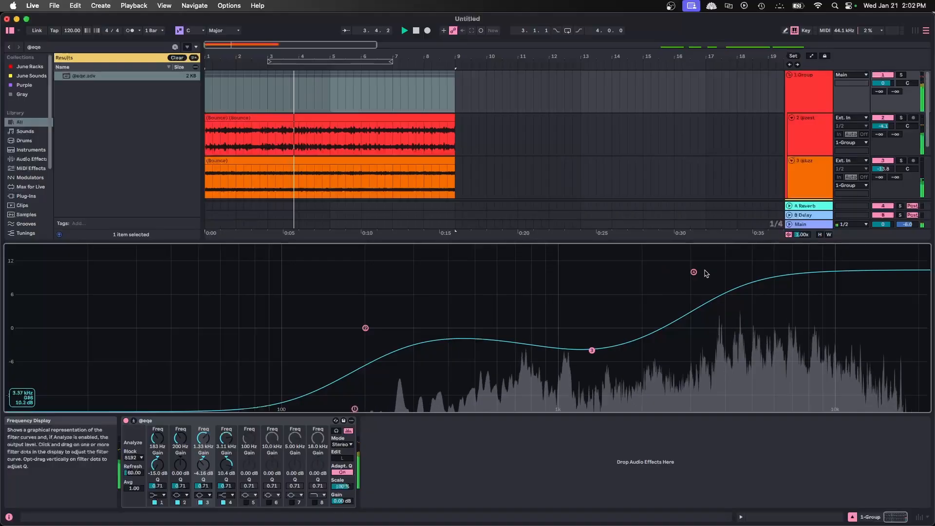
{"action": "left_click_drag", "start_coordinate": [360, 326], "coordinate": [483, 312]}
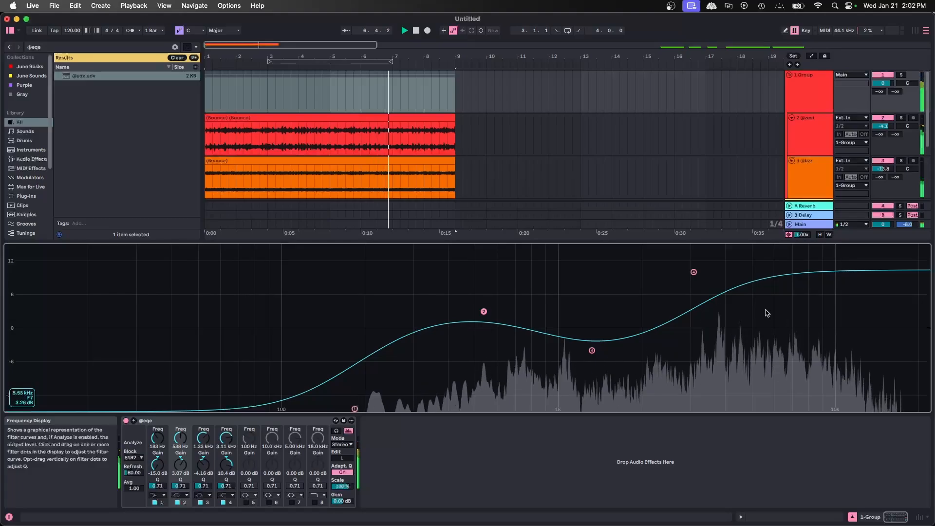
{"action": "left_click_drag", "start_coordinate": [694, 272], "coordinate": [694, 268]}
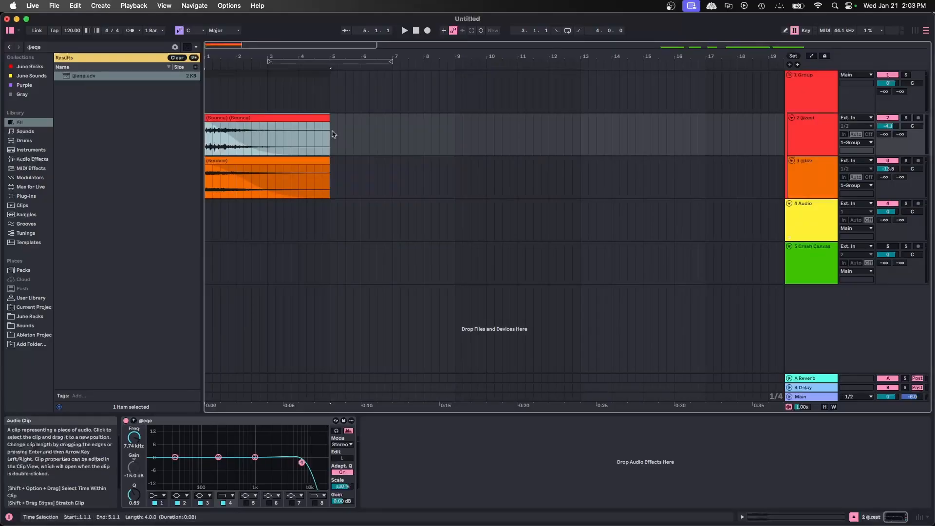
Play back the two faded 4-bar clips in the group
{"action": "key", "text": "space"}
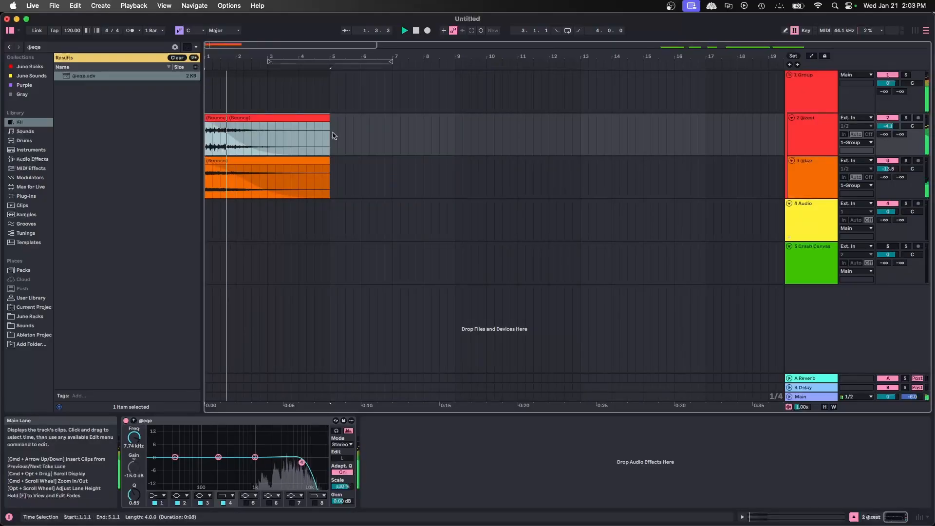
{"action": "left_click", "coordinate": [264, 192]}
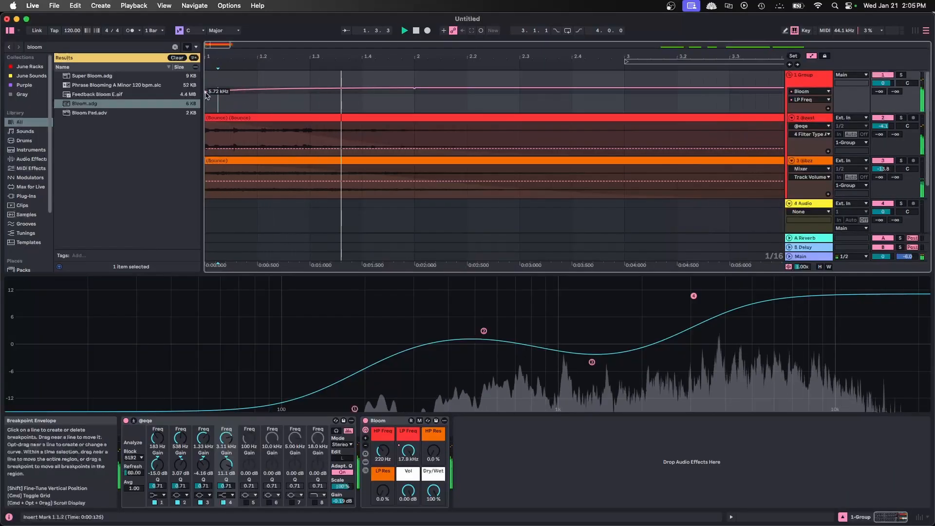
Lower the start of the Bloom LP Freq automation and ramp HP Freq from about 4.6 kHz down to 20 Hz near beat 3.3
{"action": "left_click_drag", "start_coordinate": [205, 95], "coordinate": [217, 116]}
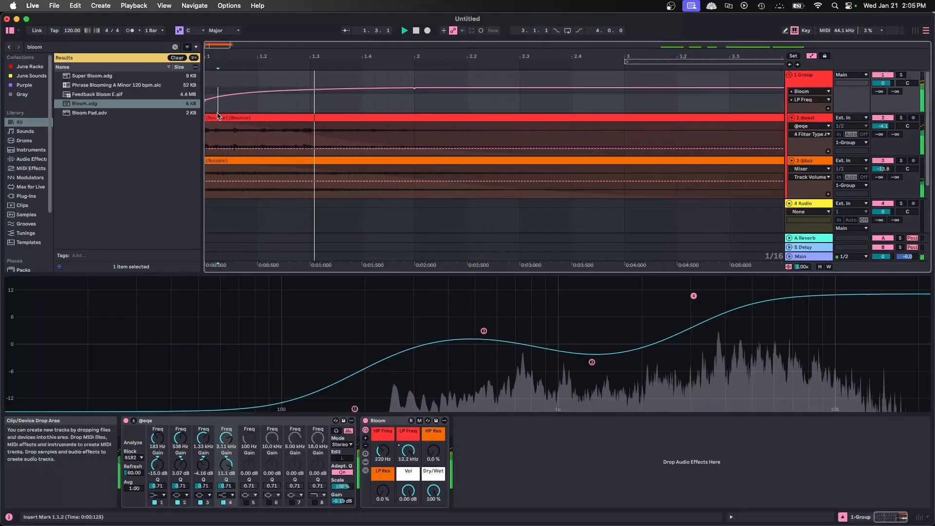
{"action": "left_click", "coordinate": [383, 452]}
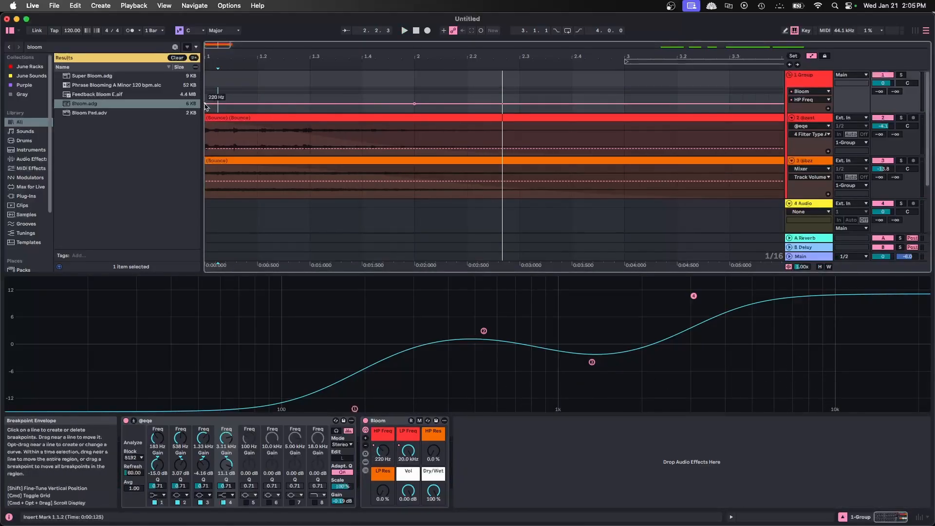
{"action": "left_click", "coordinate": [412, 105]}
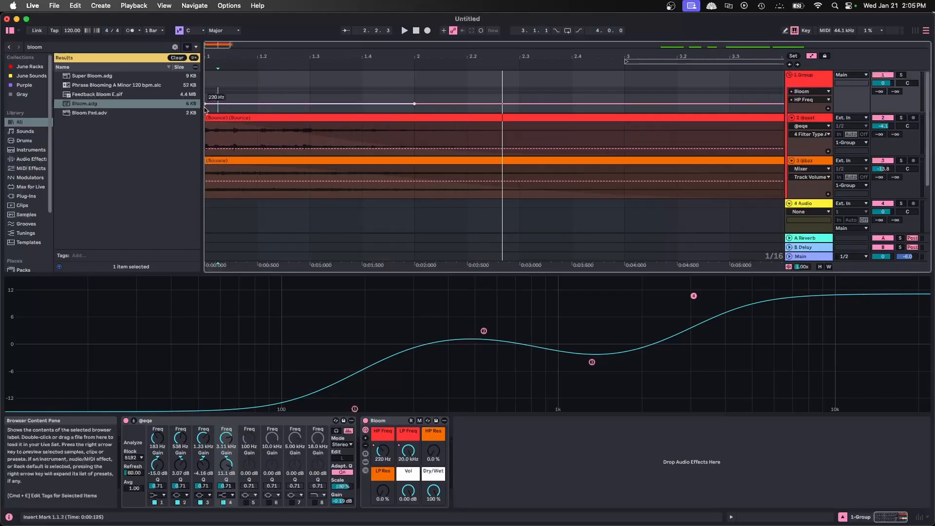
{"action": "key", "text": "space"}
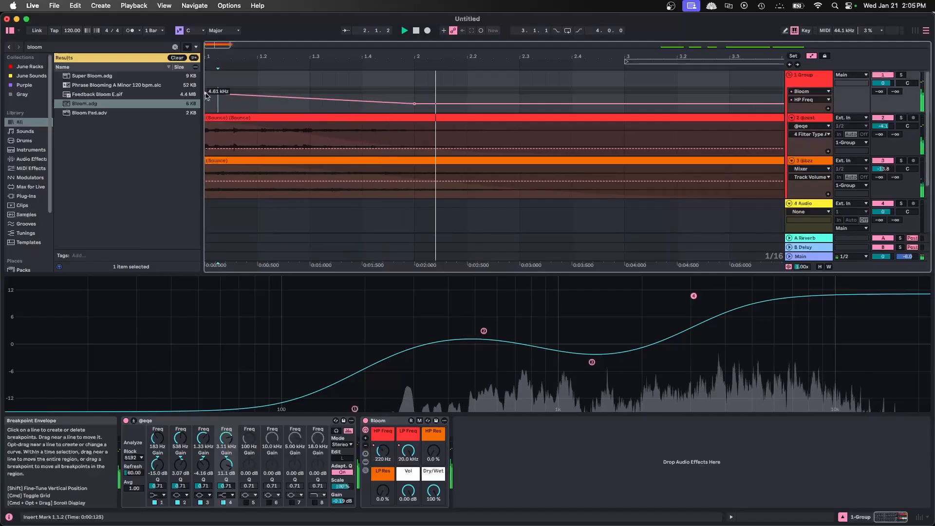
{"action": "left_click_drag", "start_coordinate": [415, 105], "coordinate": [703, 112]}
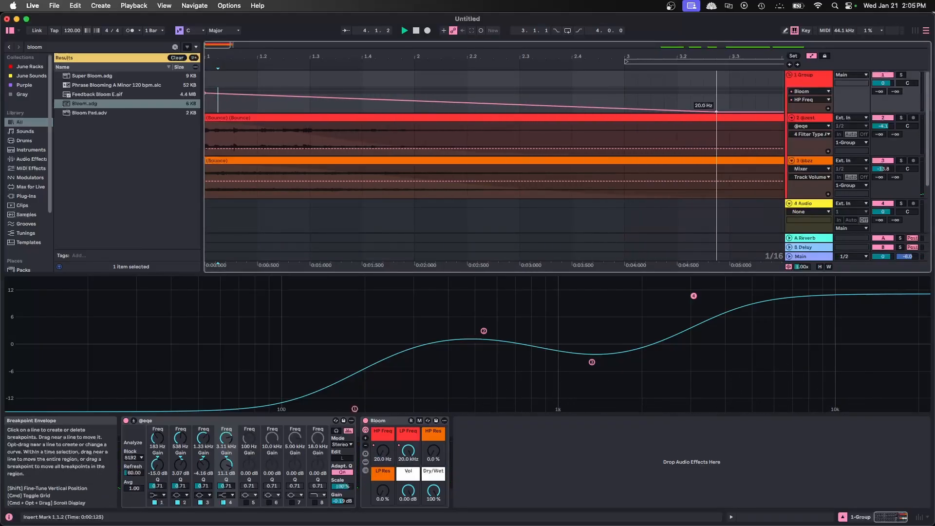
Bend the group's Bloom HP Freq automation into a steep downward curve while auditioning the clips
{"action": "left_click", "coordinate": [484, 119]}
{"action": "key", "text": "space"}
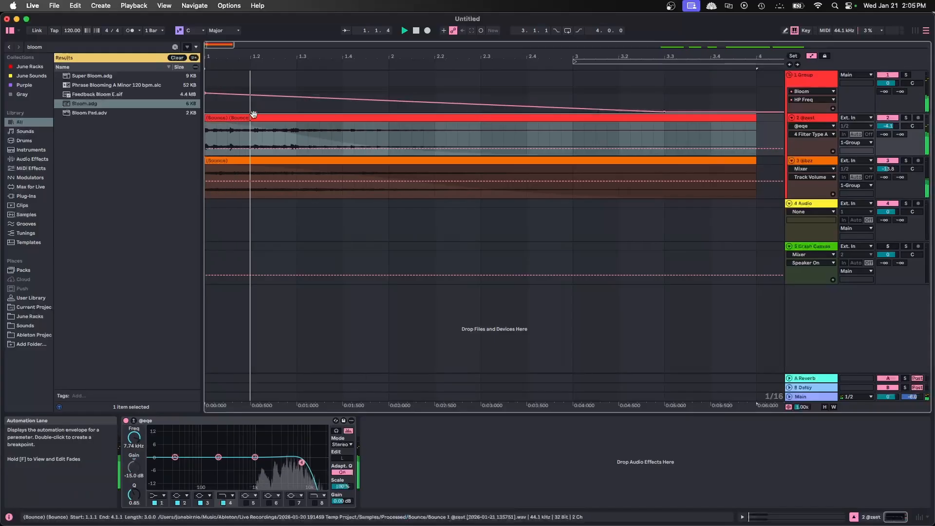
{"action": "left_click", "coordinate": [206, 93]}
{"action": "key", "text": "super+z"}
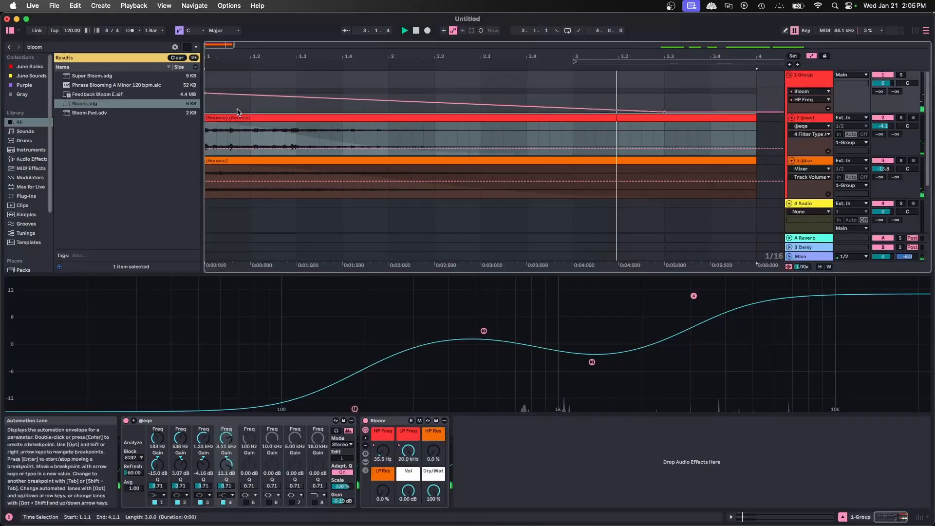
{"action": "left_click_drag", "start_coordinate": [248, 99], "coordinate": [248, 127]}
{"action": "key", "text": "space"}
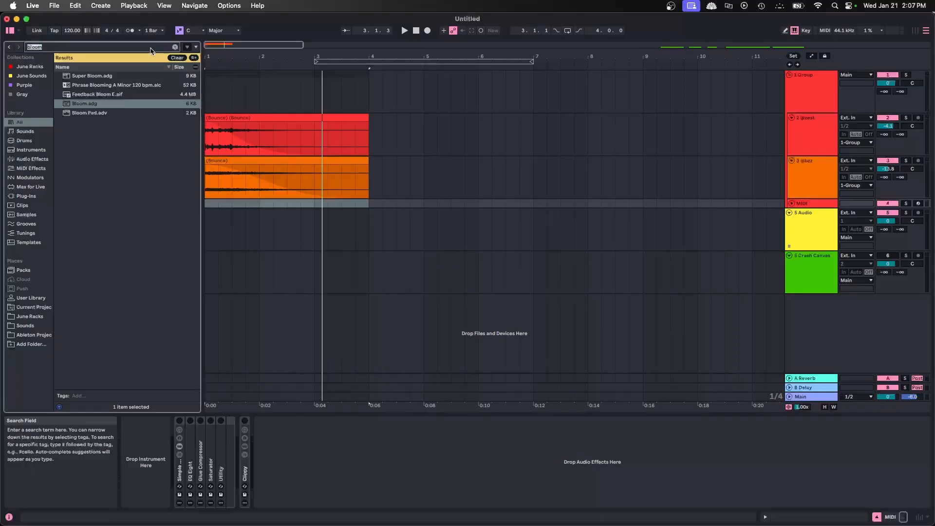
{"action": "type", "text": "@bl"}
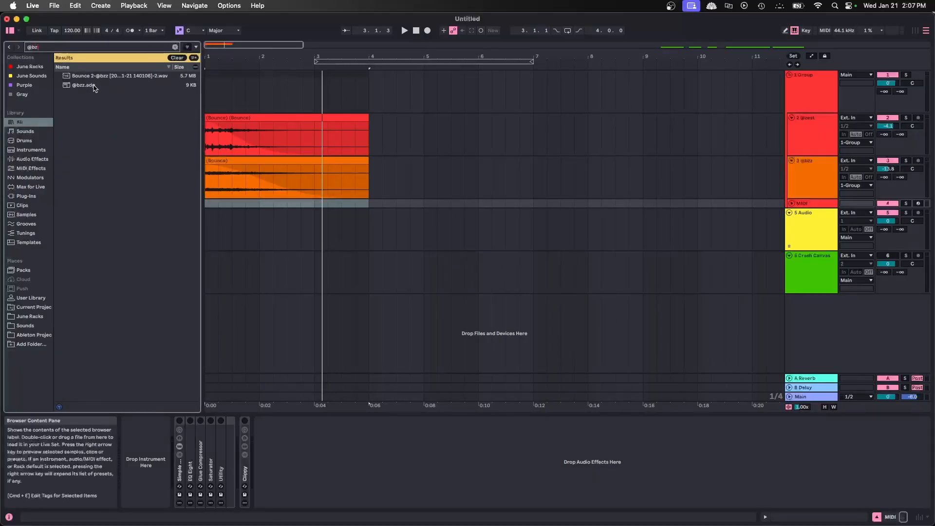
{"action": "double_click", "coordinate": [93, 86]}
{"action": "left_click_drag", "start_coordinate": [206, 204], "coordinate": [219, 205]}
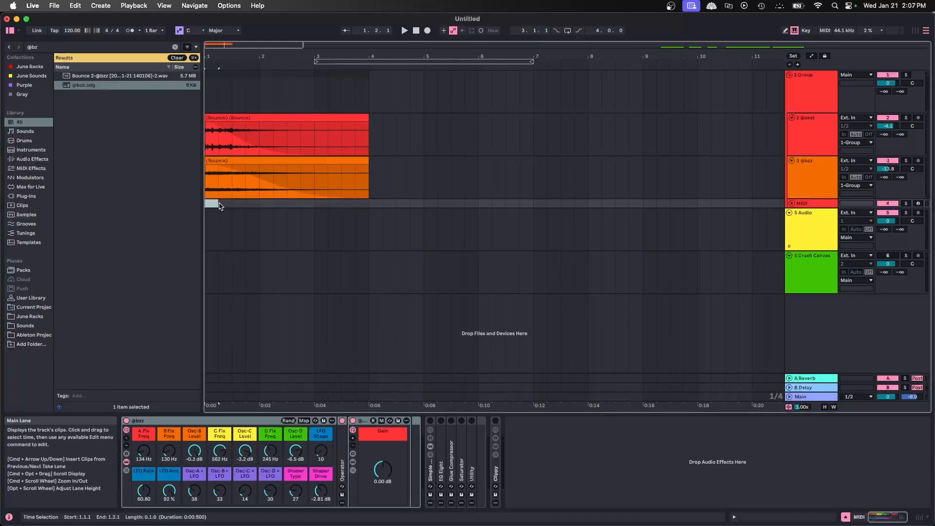
{"action": "key", "text": "super+shift+m"}
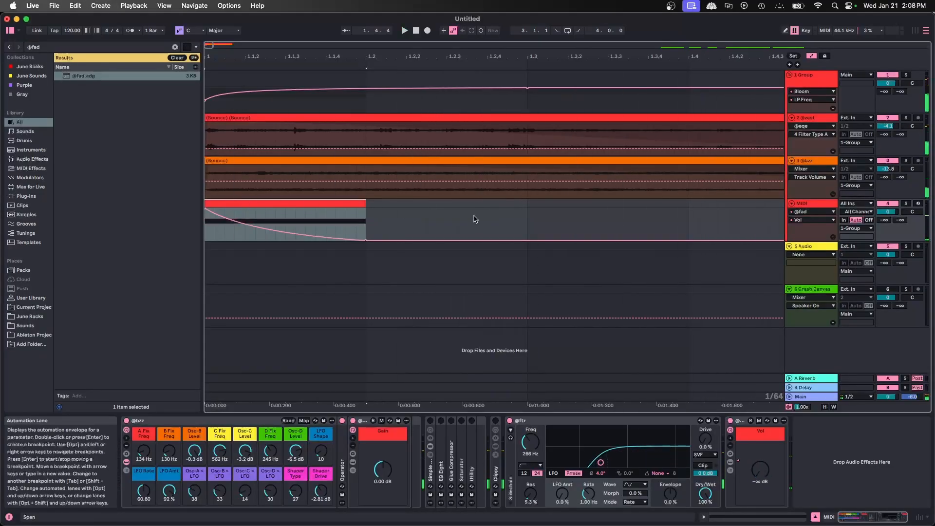
{"action": "left_click", "coordinate": [889, 212]}
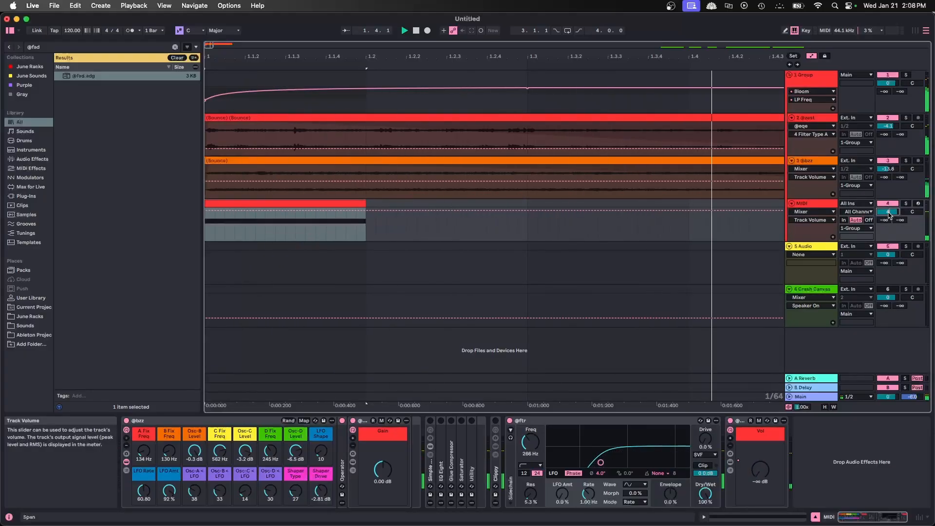
{"action": "left_click", "coordinate": [769, 222]}
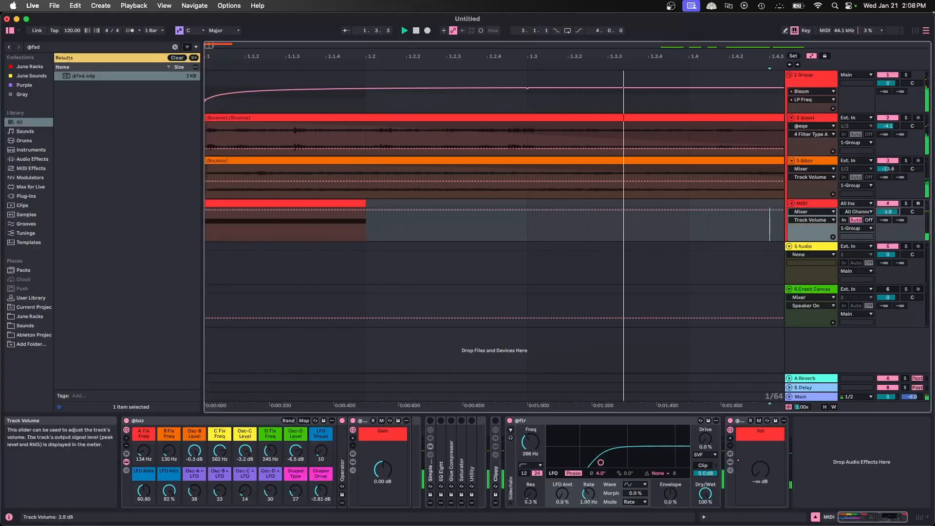
{"action": "double_click", "coordinate": [886, 212]}
{"action": "left_click", "coordinate": [309, 204]}
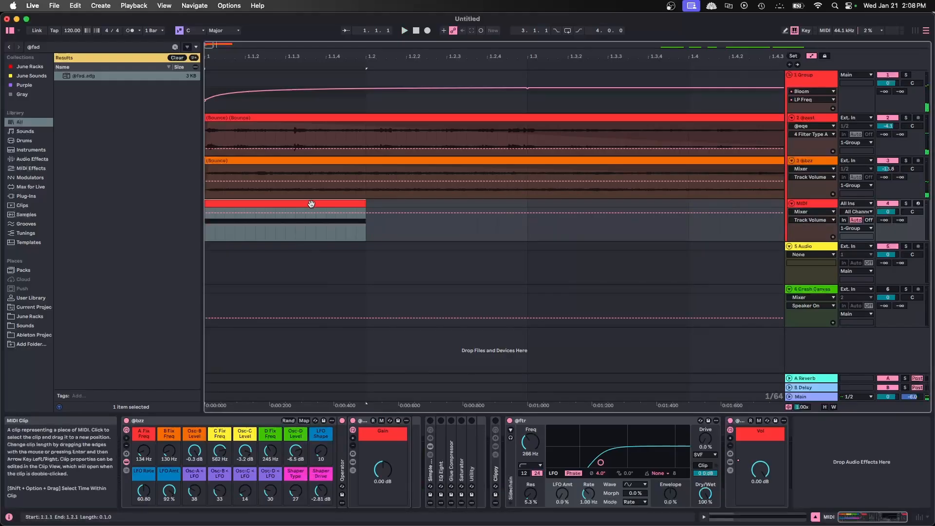
{"action": "left_click_drag", "start_coordinate": [384, 472], "coordinate": [385, 482]}
{"action": "left_click_drag", "start_coordinate": [761, 470], "coordinate": [763, 475]}
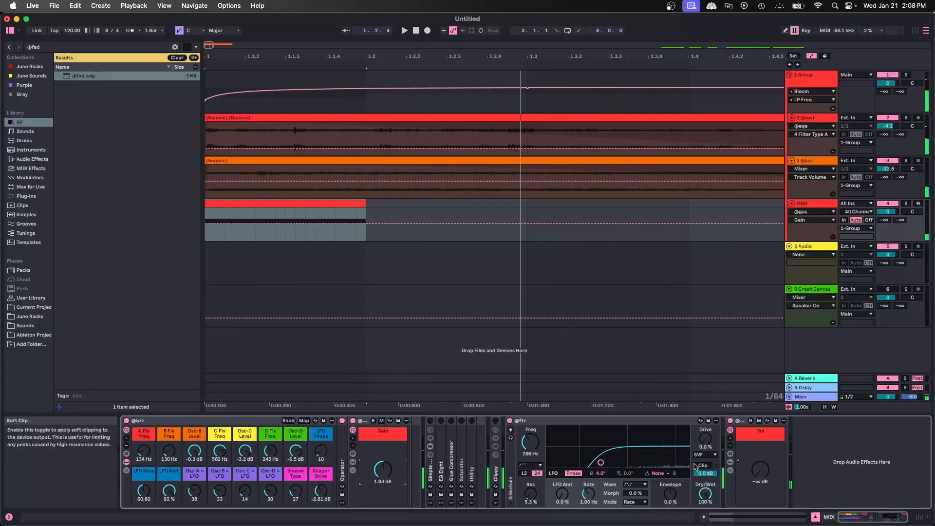
{"action": "left_click", "coordinate": [762, 475]}
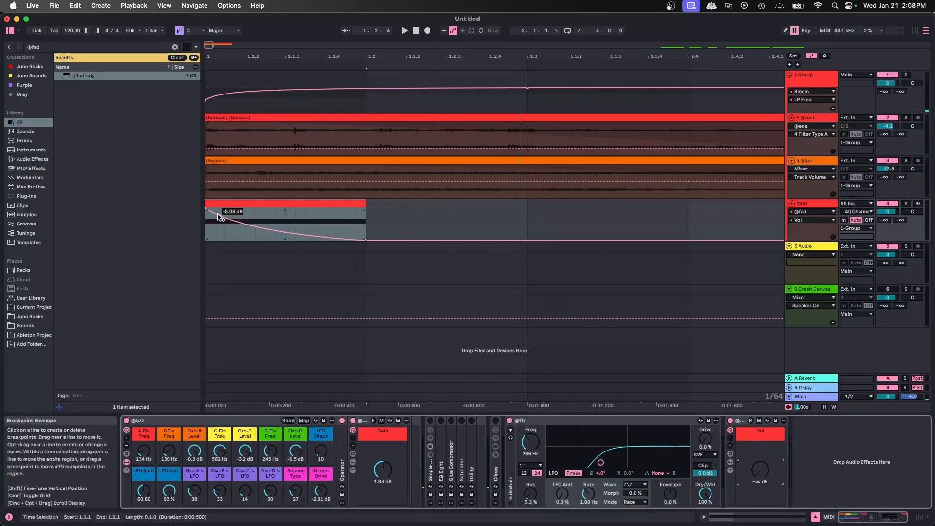
{"action": "left_click_drag", "start_coordinate": [216, 217], "coordinate": [215, 208]}
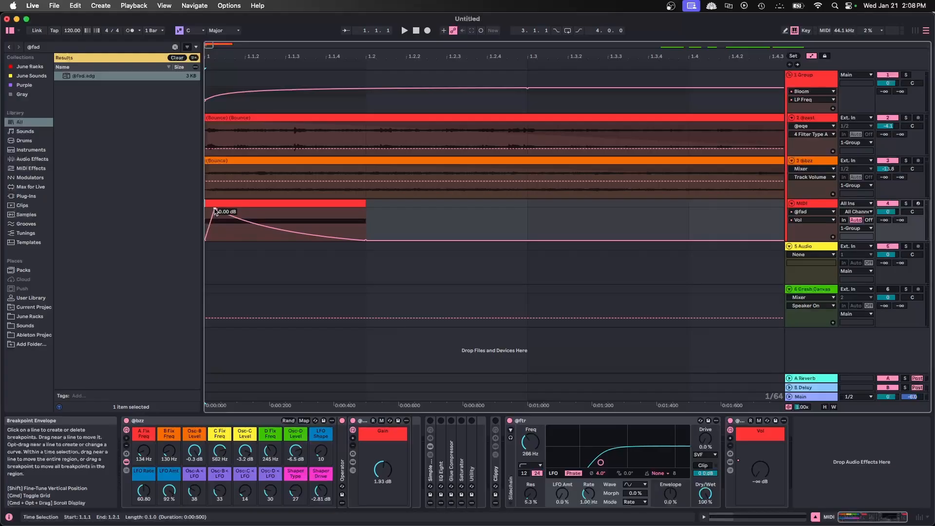
{"action": "key", "text": "super+1"}
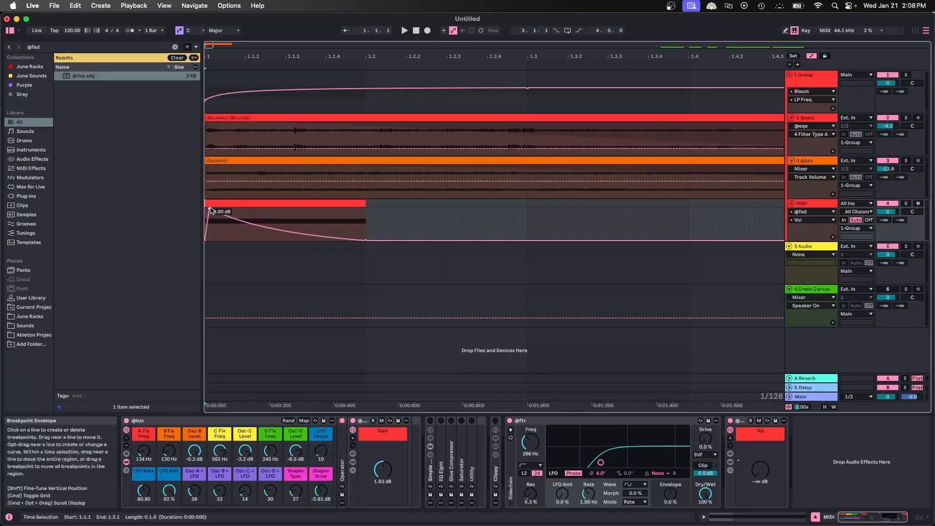
{"action": "key", "text": "space"}
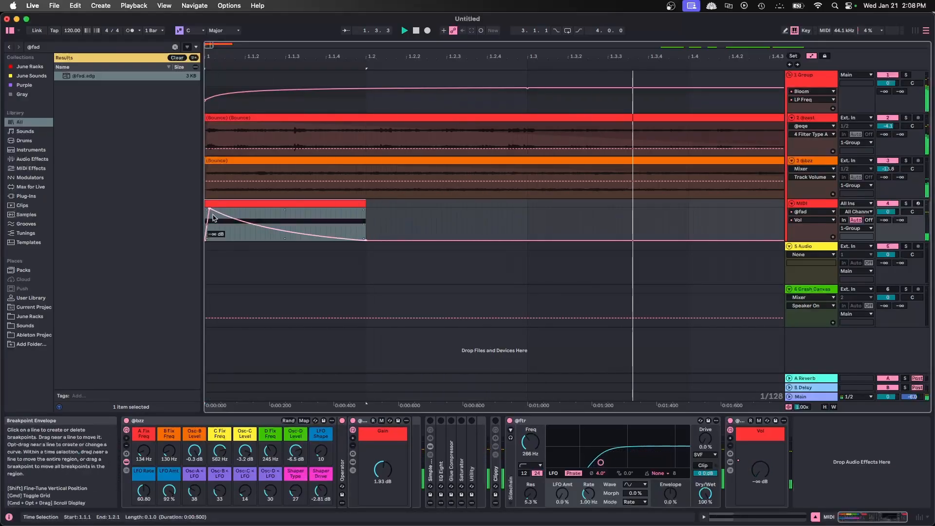
{"action": "left_click_drag", "start_coordinate": [313, 56], "coordinate": [214, 54]}
{"action": "key", "text": "space"}
{"action": "key", "text": "space"}
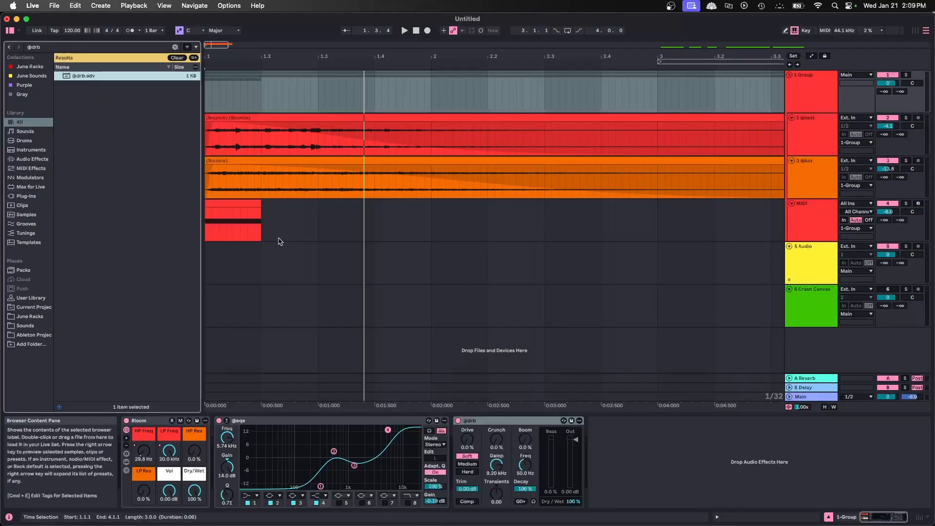
{"action": "key", "text": "space"}
{"action": "mouse_move", "coordinate": [496, 492]}
{"action": "left_mouse_down"}
{"action": "mouse_move", "coordinate": [496, 475]}
{"action": "mouse_move", "coordinate": [497, 501]}
{"action": "mouse_move", "coordinate": [496, 477]}
{"action": "left_mouse_up"}
{"action": "key", "text": "space"}
{"action": "key", "text": "space"}
{"action": "key", "text": "space"}
{"action": "key", "text": "space"}
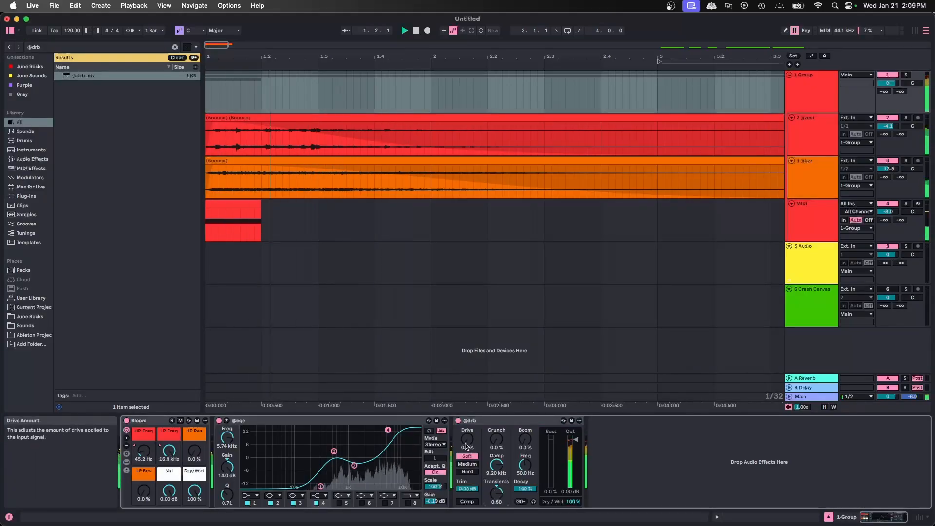
{"action": "key", "text": "space"}
{"action": "left_click_drag", "start_coordinate": [576, 439], "coordinate": [576, 451]}
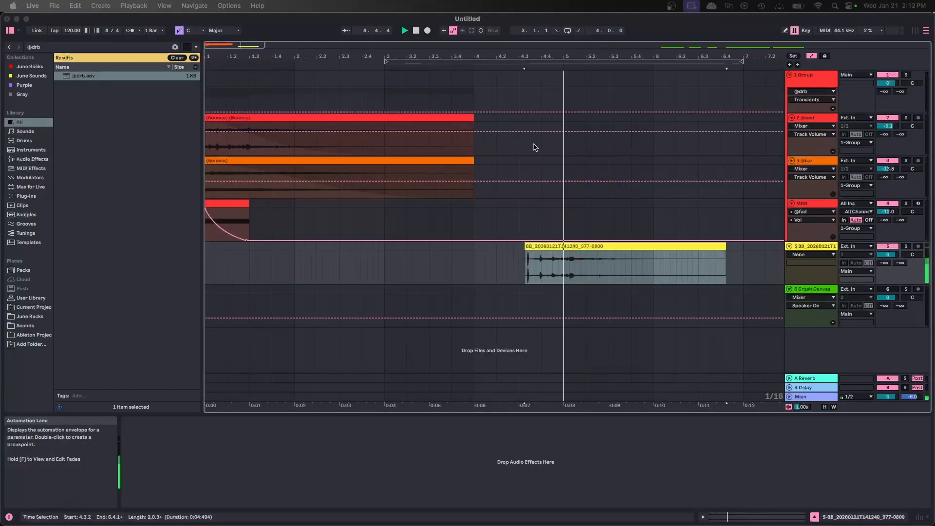
Trim the start of the recorded audio clip on track 5 to its first transient and stop playback
{"action": "left_click_drag", "start_coordinate": [538, 59], "coordinate": [539, 78]}
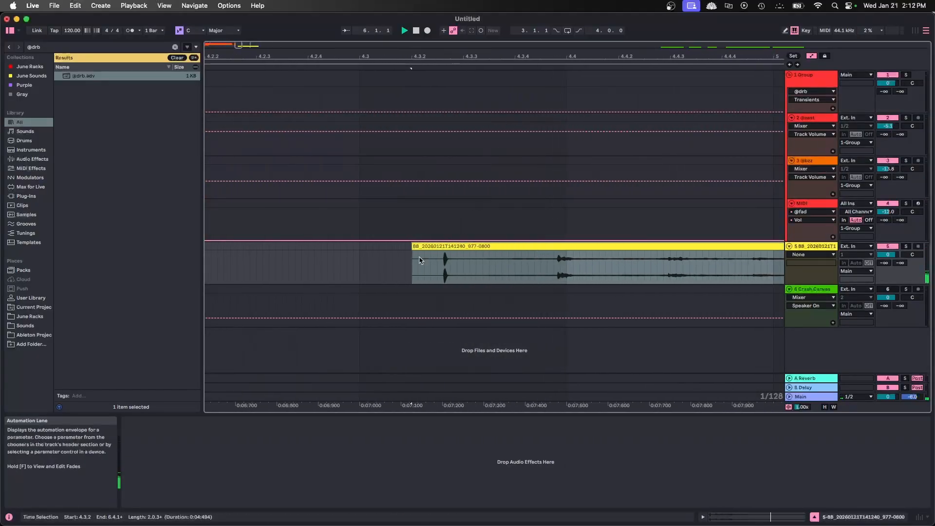
{"action": "left_click_drag", "start_coordinate": [413, 253], "coordinate": [448, 245]}
{"action": "key", "text": "space"}
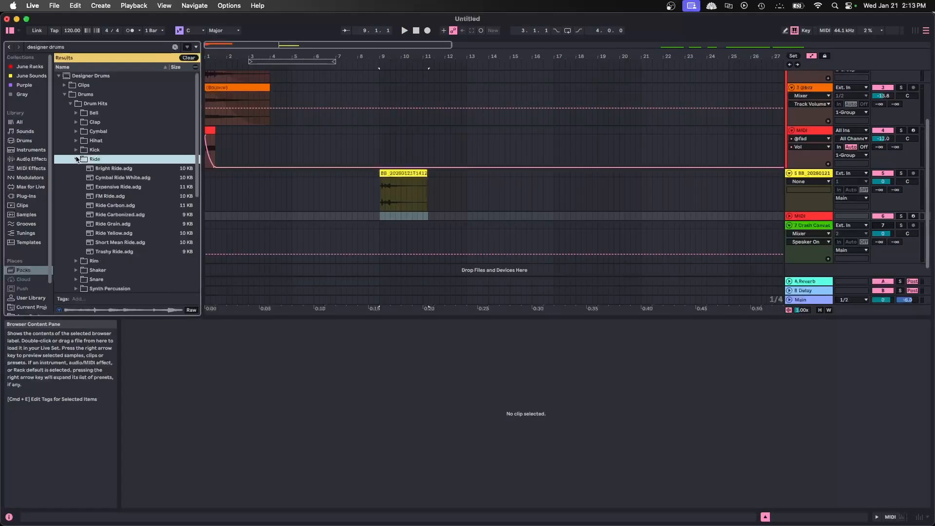
Preview Expensive Ride and Ride Carbon from the Designer Drums rides and load Ride Carbon onto the new MIDI track
{"action": "left_click", "coordinate": [106, 188]}
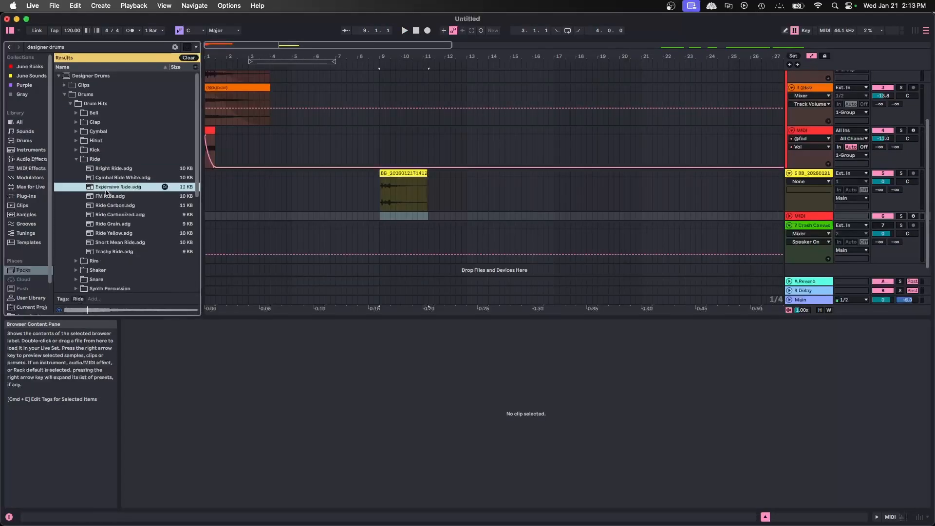
{"action": "left_click", "coordinate": [102, 207]}
{"action": "left_click_drag", "start_coordinate": [112, 208], "coordinate": [384, 216]}
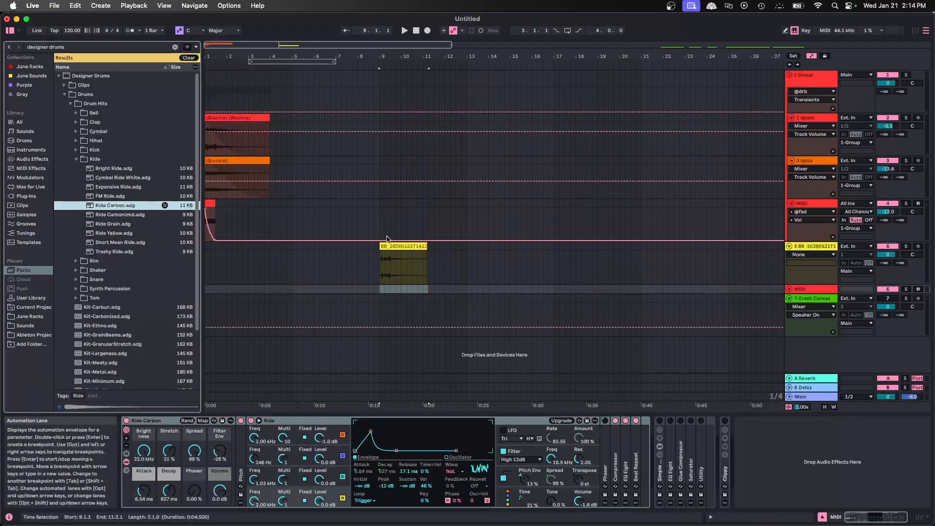
Create a MIDI clip on the Ride Carbon track from 9.1.1 to 11.2.1, beneath the recorded clip, and open it for note editing
{"action": "left_click_drag", "start_coordinate": [381, 289], "coordinate": [415, 290]}
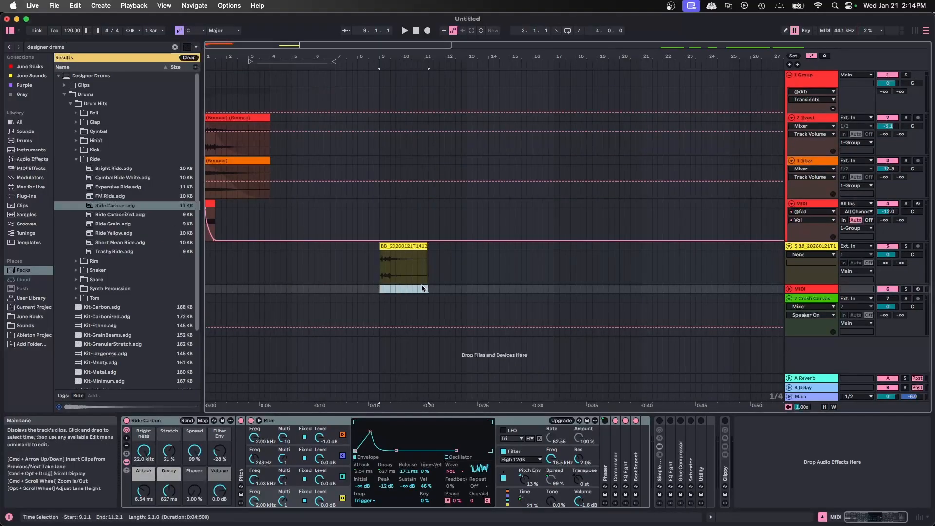
{"action": "double_click", "coordinate": [423, 288]}
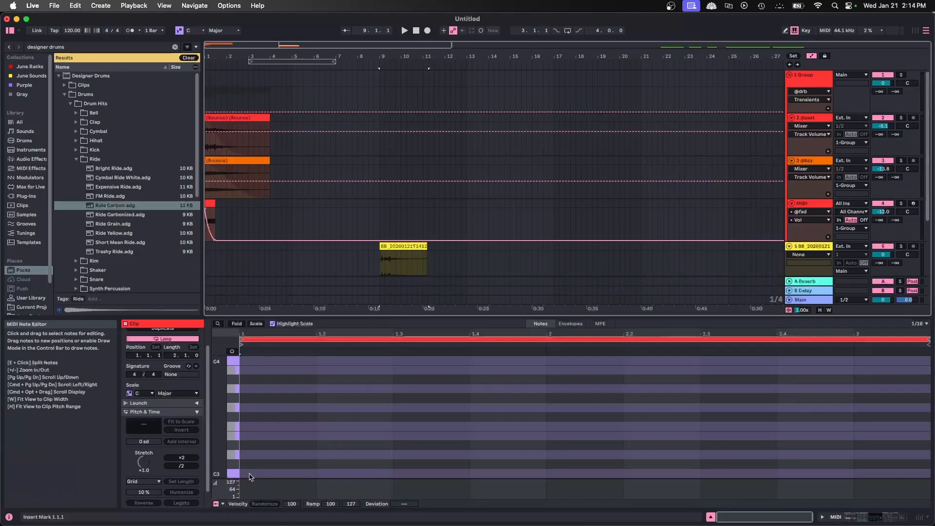
Add a C3 note at the start of the ride clip, extend it with Legato over the full clip, and play it
{"action": "double_click", "coordinate": [249, 475]}
{"action": "scroll", "coordinate": [194, 479], "scroll_direction": "down", "scroll_amount": 3}
{"action": "left_click", "coordinate": [193, 486]}
{"action": "key", "text": "space"}
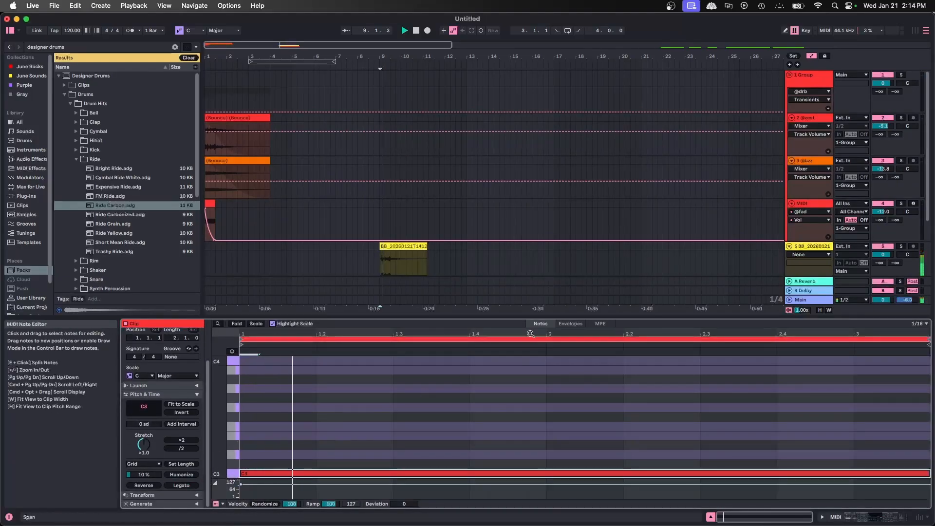
{"action": "scroll", "coordinate": [705, 244], "scroll_direction": "down", "scroll_amount": 4}
{"action": "double_click", "coordinate": [805, 207]}
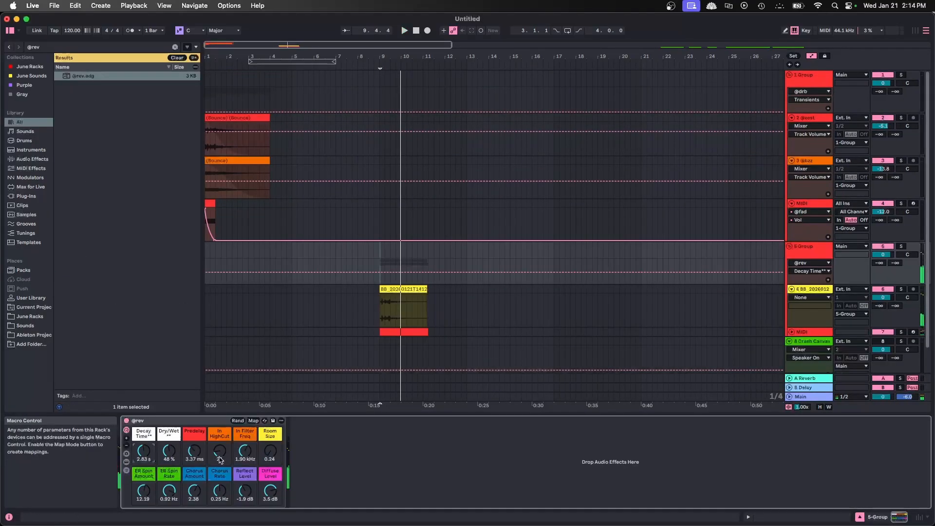
{"action": "key", "text": "space"}
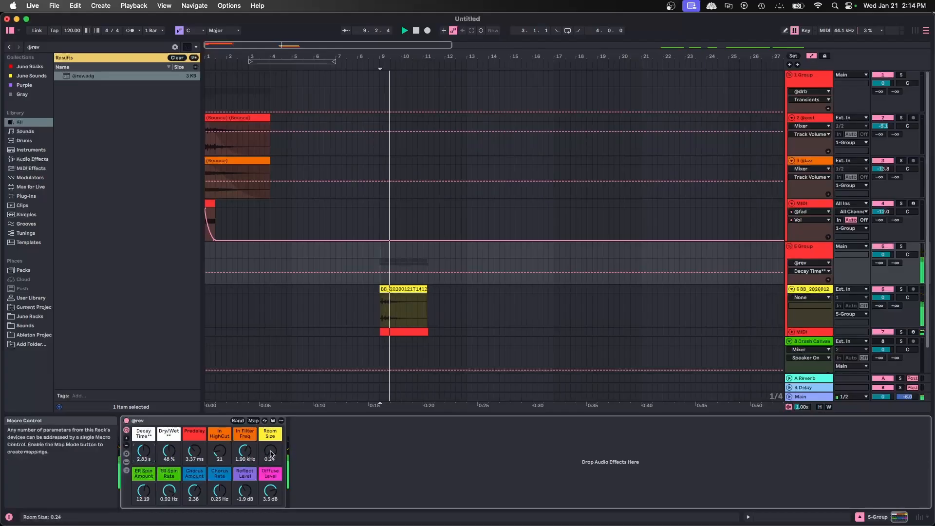
{"action": "left_click_drag", "start_coordinate": [161, 459], "coordinate": [161, 474]}
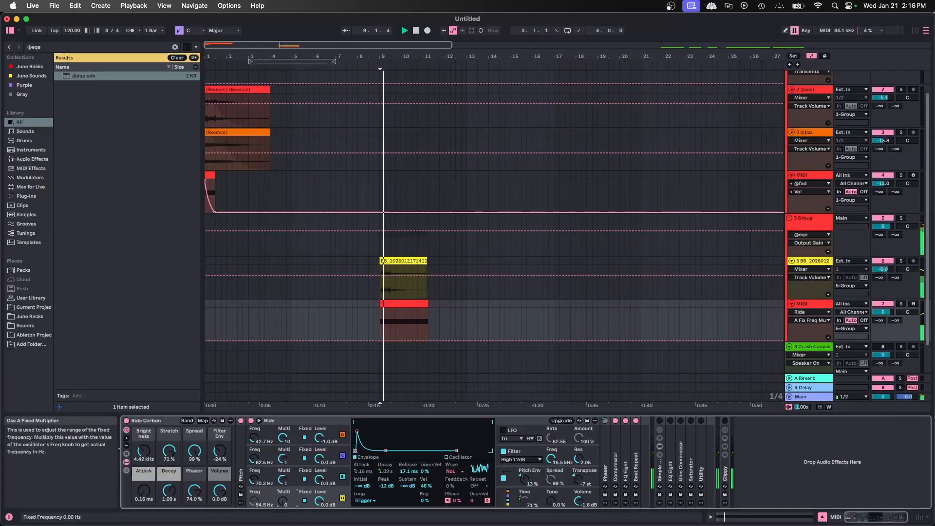
Adjust oscillator A's fixed multiplier in the Ride instrument and toggle its pitch envelope off and on to compare the sound
{"action": "mouse_move", "coordinate": [283, 501]}
{"action": "left_mouse_down"}
{"action": "mouse_move", "coordinate": [283, 481]}
{"action": "mouse_move", "coordinate": [283, 489]}
{"action": "left_mouse_up"}
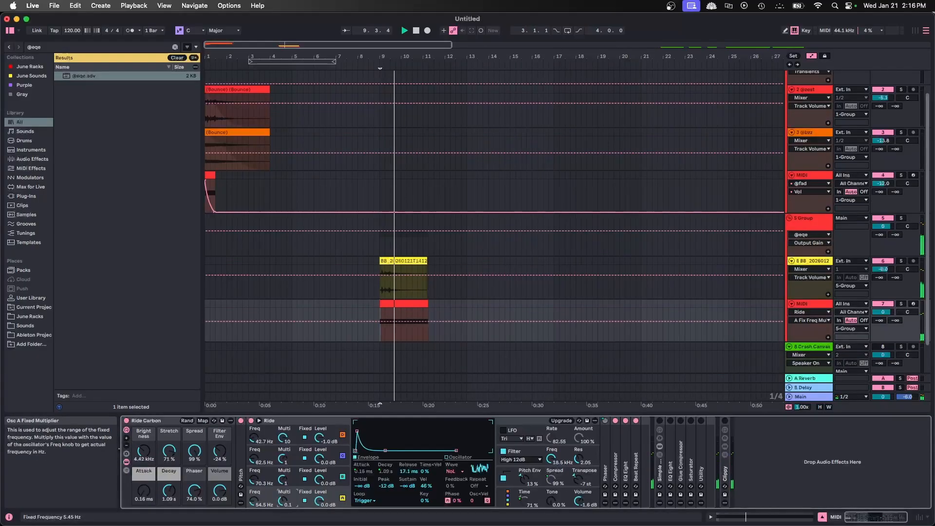
{"action": "left_click", "coordinate": [504, 478]}
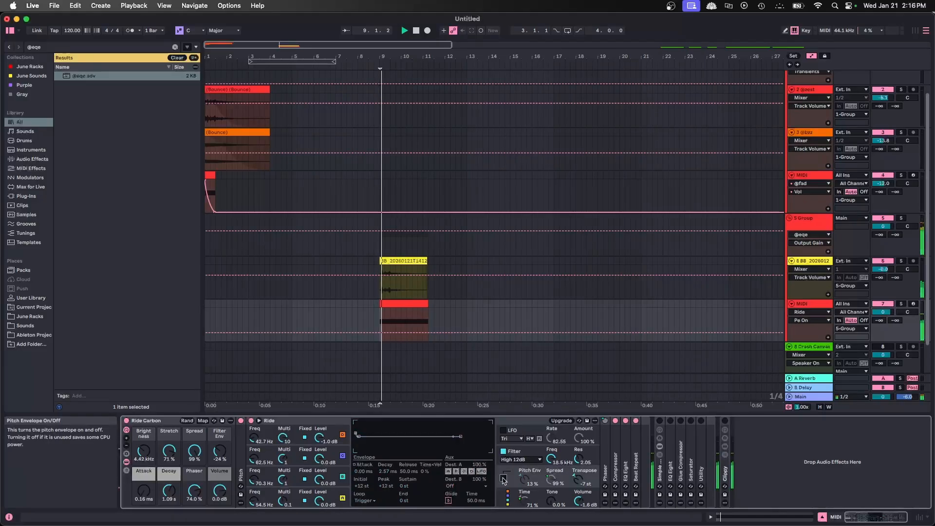
{"action": "left_click", "coordinate": [503, 479]}
{"action": "left_click", "coordinate": [552, 459]}
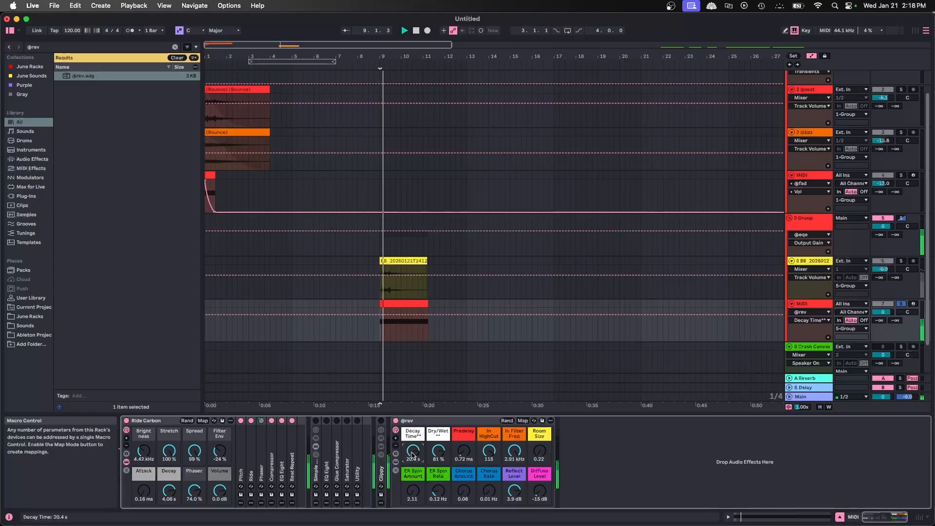
{"action": "mouse_move", "coordinate": [413, 457]}
{"action": "left_mouse_down"}
{"action": "mouse_move", "coordinate": [414, 471]}
{"action": "mouse_move", "coordinate": [412, 445]}
{"action": "left_mouse_up"}
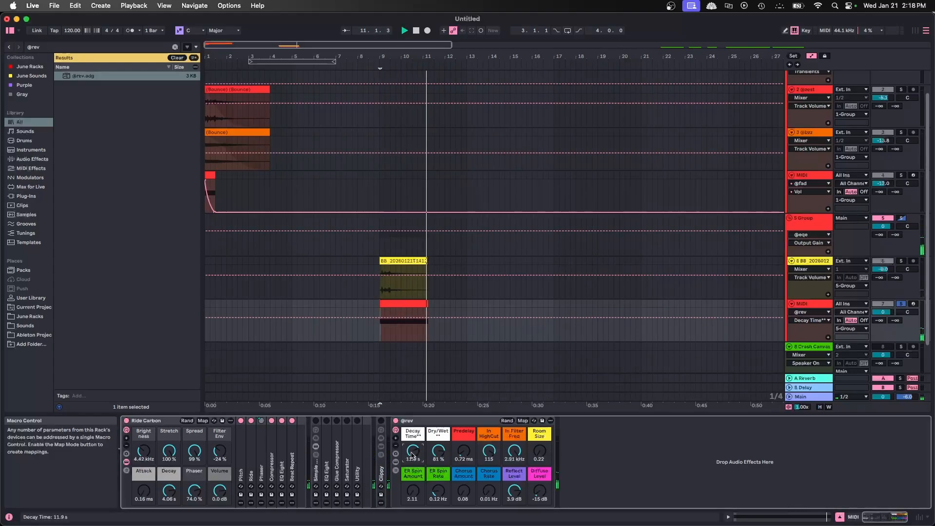
{"action": "right_click", "coordinate": [811, 308]}
{"action": "left_click", "coordinate": [819, 350]}
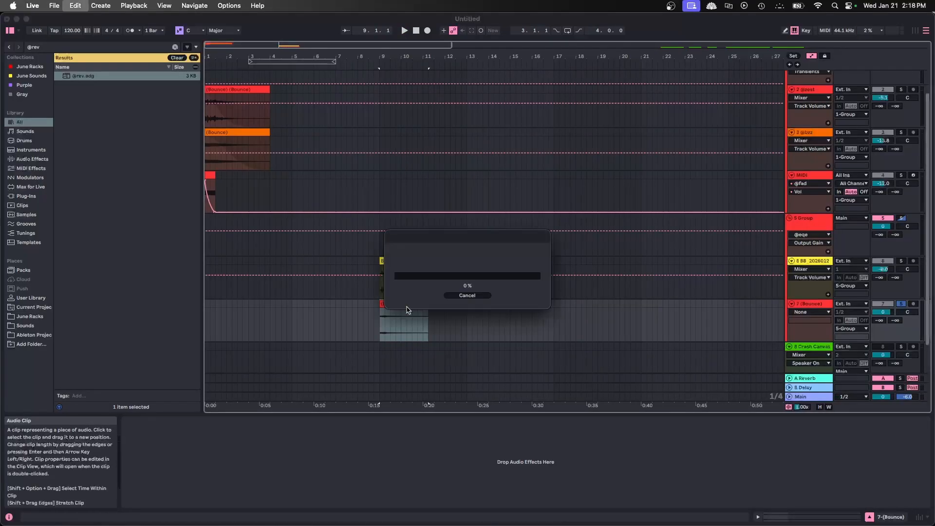
Audition the bounced ride clip and select the Grain Size of its Texture warp mode for adjustment
{"action": "double_click", "coordinate": [406, 305]}
{"action": "key", "text": "space"}
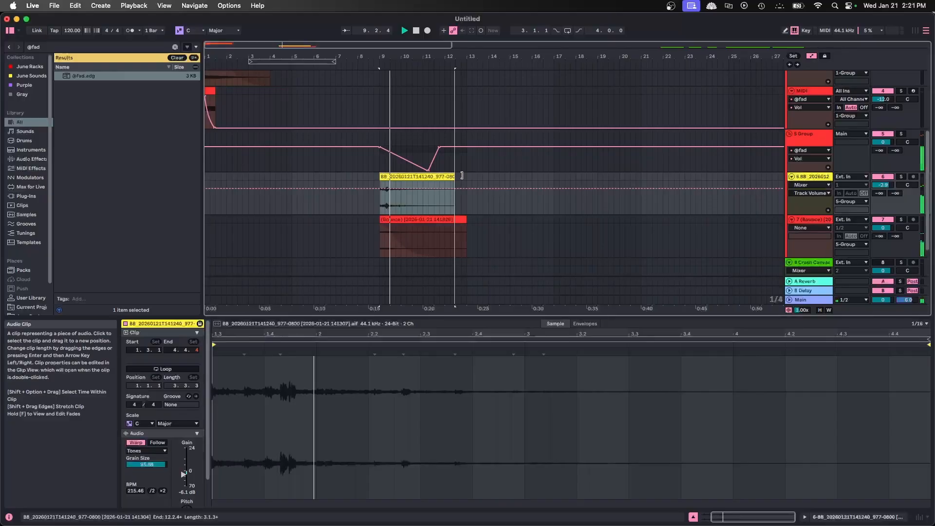
{"action": "left_click", "coordinate": [454, 219]}
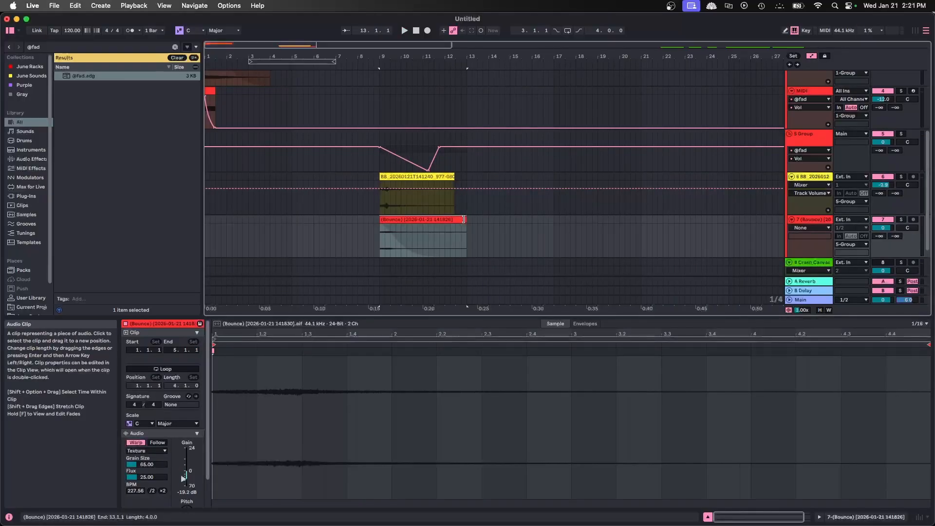
{"action": "left_click", "coordinate": [147, 464]}
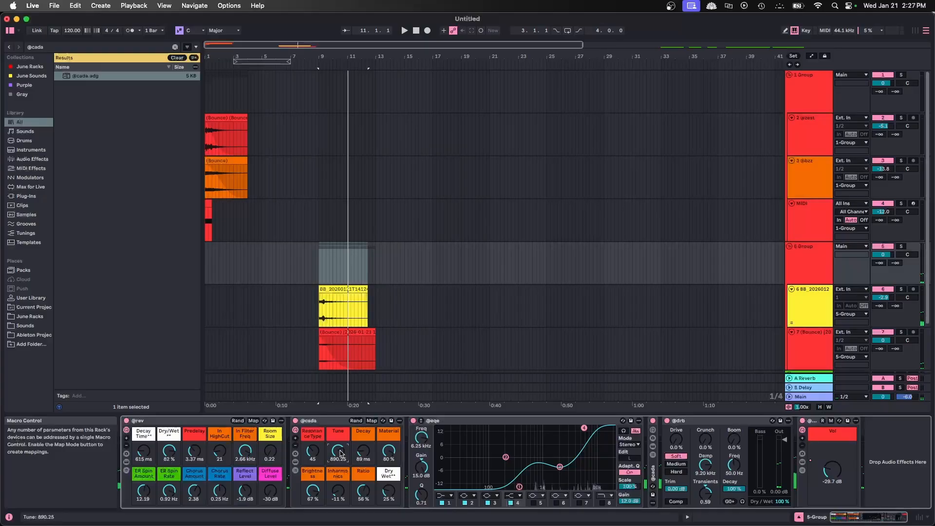
{"action": "key", "text": "space"}
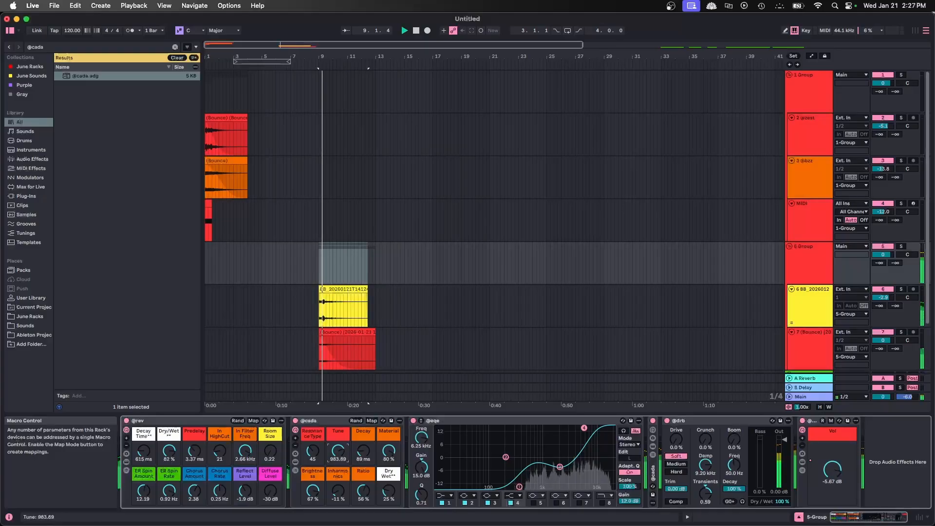
{"action": "left_click", "coordinate": [356, 420]}
{"action": "left_click_drag", "start_coordinate": [339, 451], "coordinate": [338, 446]}
{"action": "key", "text": "space"}
{"action": "key", "text": "space"}
{"action": "left_click_drag", "start_coordinate": [388, 491], "coordinate": [389, 480]}
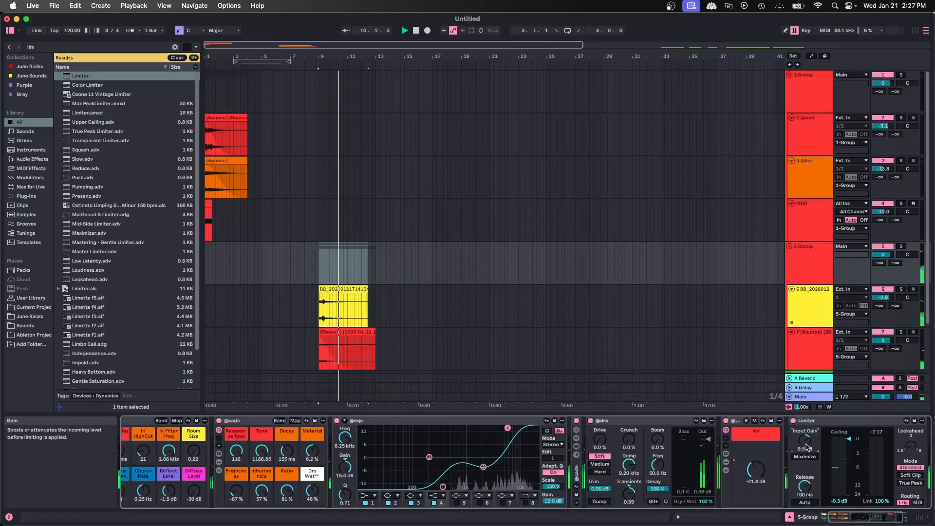
Play the group through the limiter and place the captured Rolling Sampler region on the Crash Canvas track
{"action": "key", "text": "space"}
{"action": "key", "text": "space"}
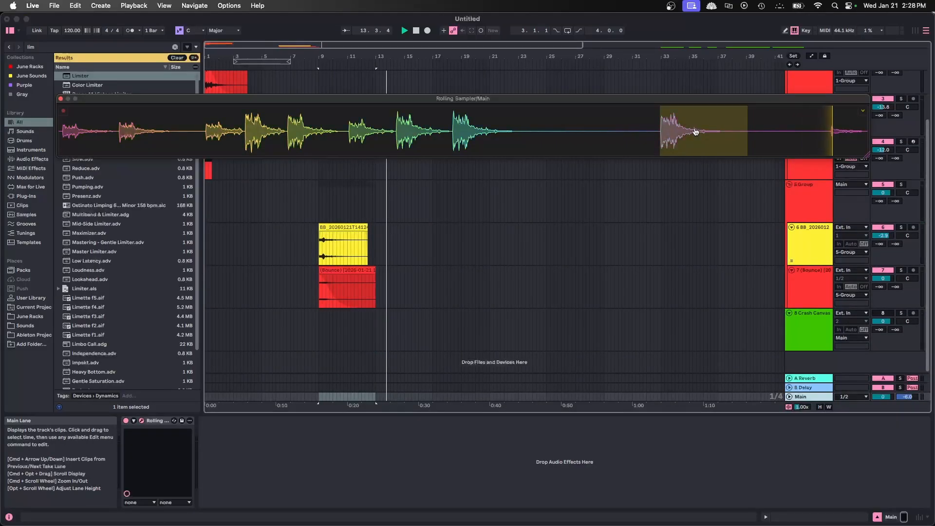
{"action": "left_click_drag", "start_coordinate": [695, 132], "coordinate": [582, 322]}
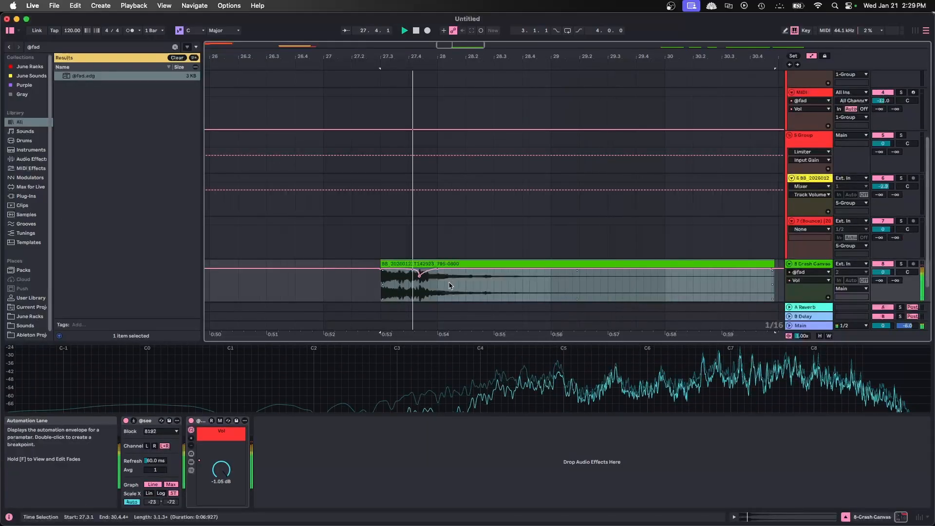
{"action": "left_click_drag", "start_coordinate": [418, 56], "coordinate": [513, 188]}
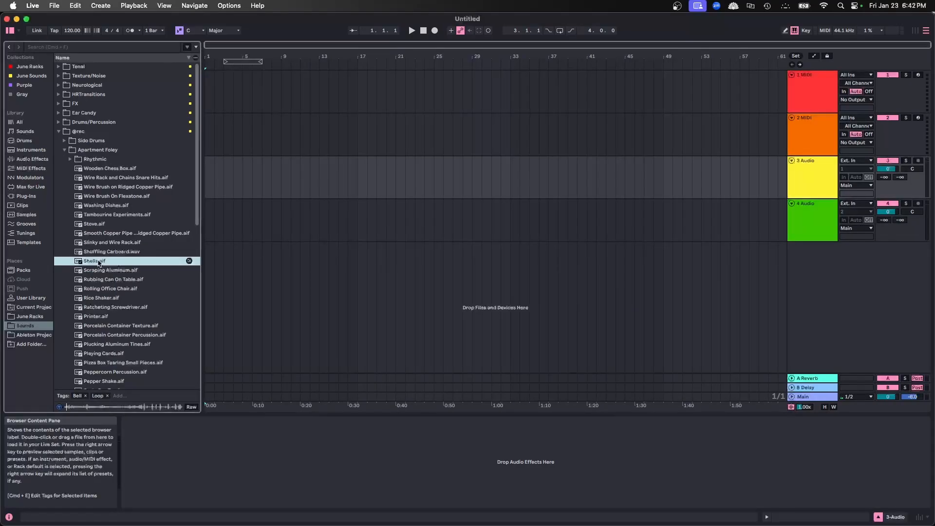
Preview samples in the Apartment Foley folder, including Keys, Classical Guitar and Bowed Blender
{"action": "scroll", "coordinate": [99, 292], "scroll_direction": "down", "scroll_amount": 3}
{"action": "left_click", "coordinate": [97, 371]}
{"action": "scroll", "coordinate": [97, 365], "scroll_direction": "down", "scroll_amount": 3}
{"action": "left_click", "coordinate": [98, 365]}
{"action": "scroll", "coordinate": [94, 350], "scroll_direction": "down", "scroll_amount": 3}
{"action": "scroll", "coordinate": [104, 374], "scroll_direction": "down", "scroll_amount": 3}
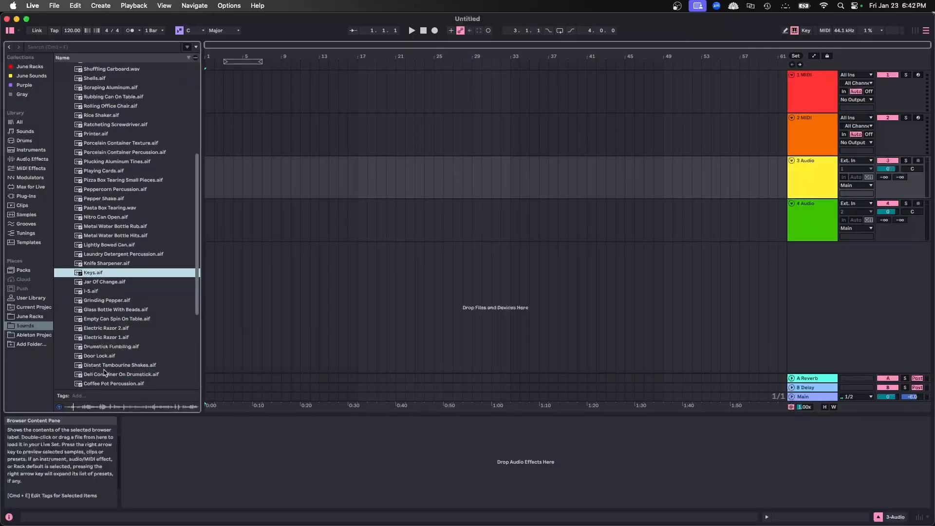
{"action": "scroll", "coordinate": [118, 351], "scroll_direction": "down", "scroll_amount": 2}
{"action": "left_click", "coordinate": [105, 380]}
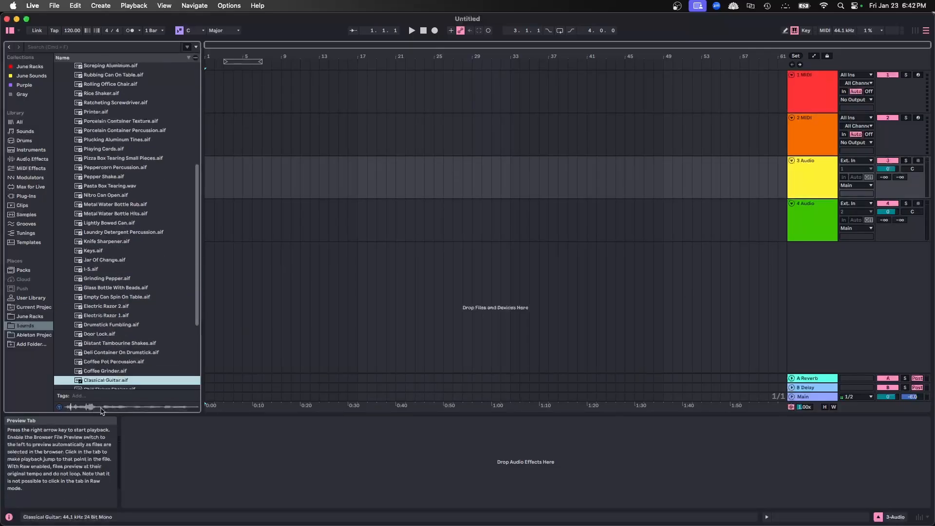
{"action": "scroll", "coordinate": [109, 368], "scroll_direction": "down", "scroll_amount": 5}
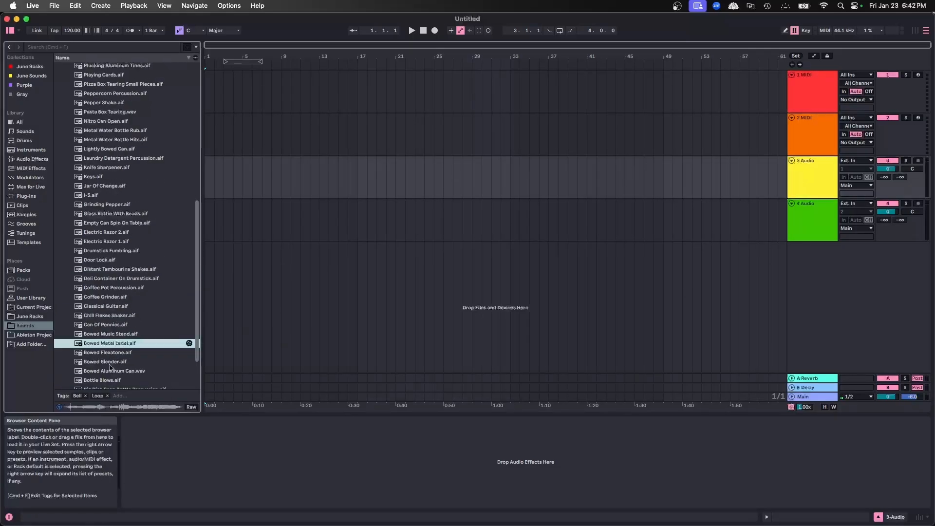
{"action": "left_click", "coordinate": [110, 362]}
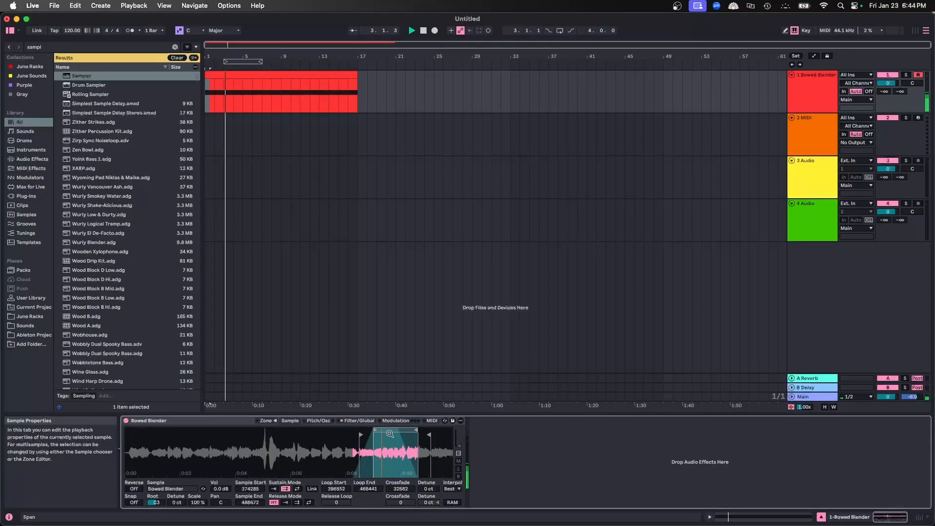
Modulate the Loop Length of the Bowed Blender Sampler with LFO 2 at about 41%
{"action": "left_click", "coordinate": [395, 420]}
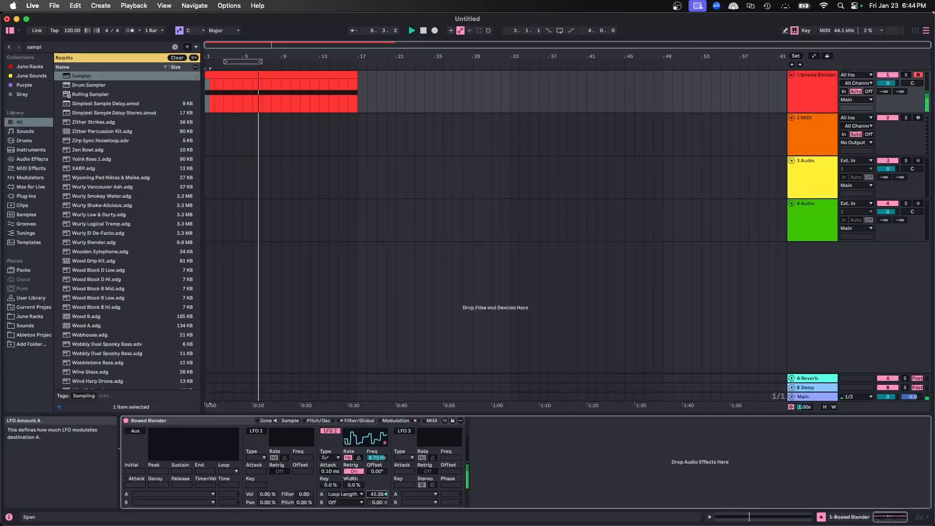
{"action": "left_click", "coordinate": [289, 420]}
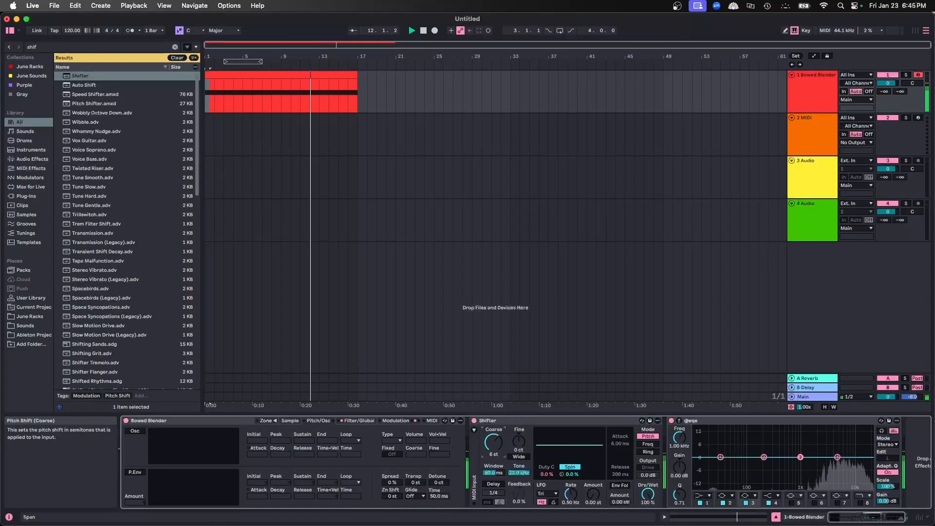
Lengthen the Shifter's pitch Window and set its LFO Phase to 56°
{"action": "left_click_drag", "start_coordinate": [493, 471], "coordinate": [493, 453]}
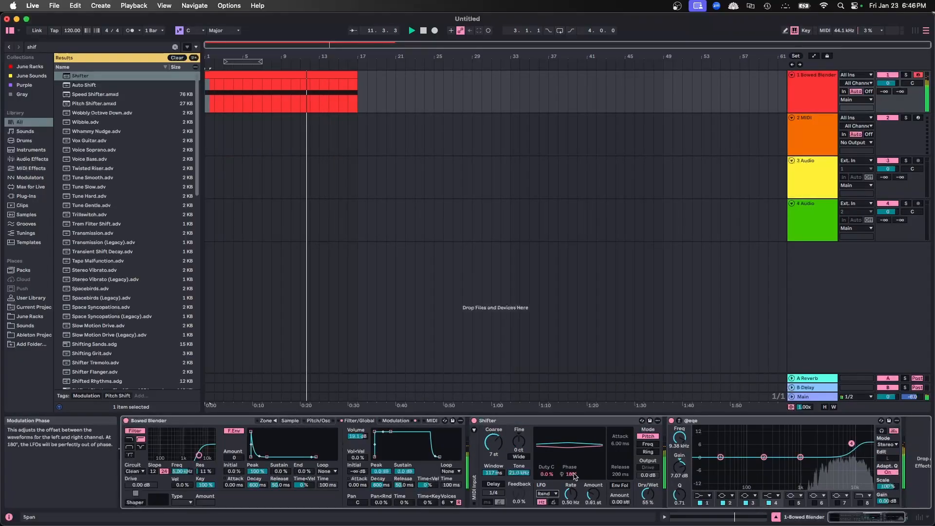
{"action": "left_click_drag", "start_coordinate": [573, 474], "coordinate": [573, 492]}
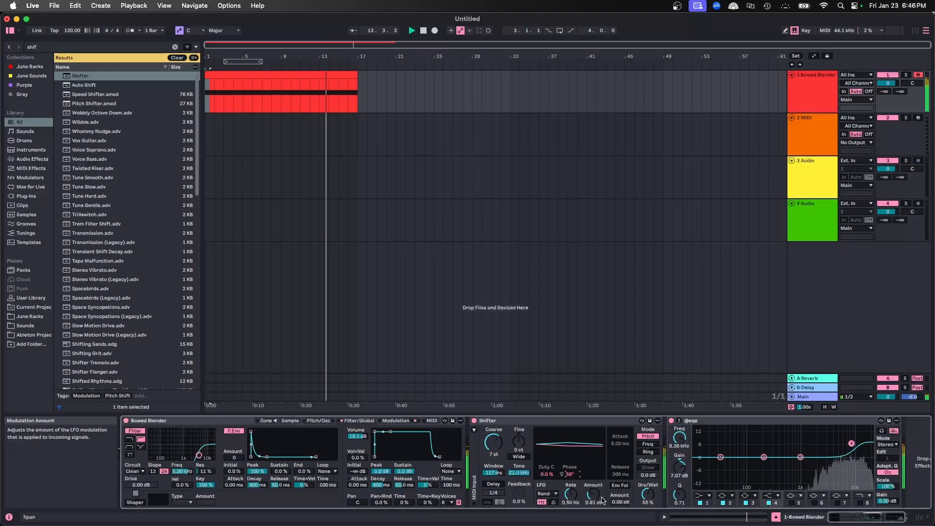
{"action": "left_click_drag", "start_coordinate": [569, 474], "coordinate": [569, 464]}
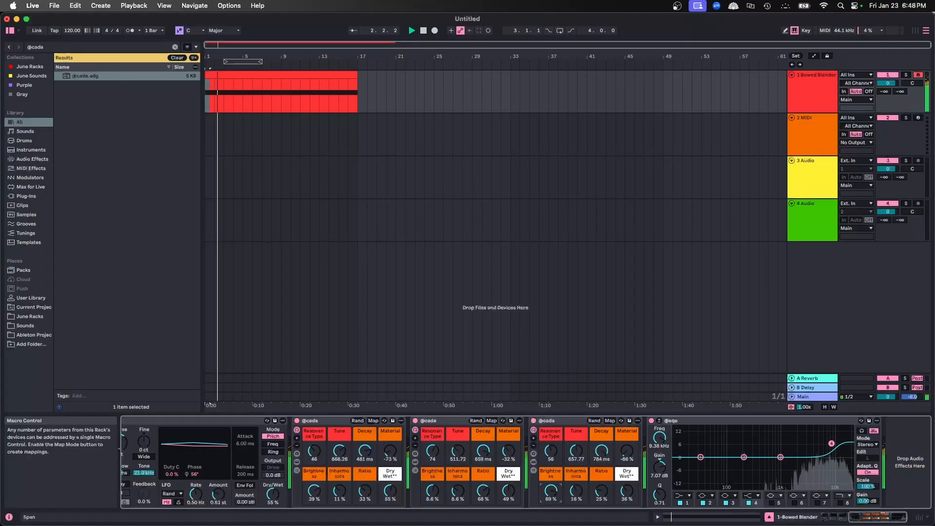
{"action": "left_click_drag", "start_coordinate": [314, 491], "coordinate": [314, 471]}
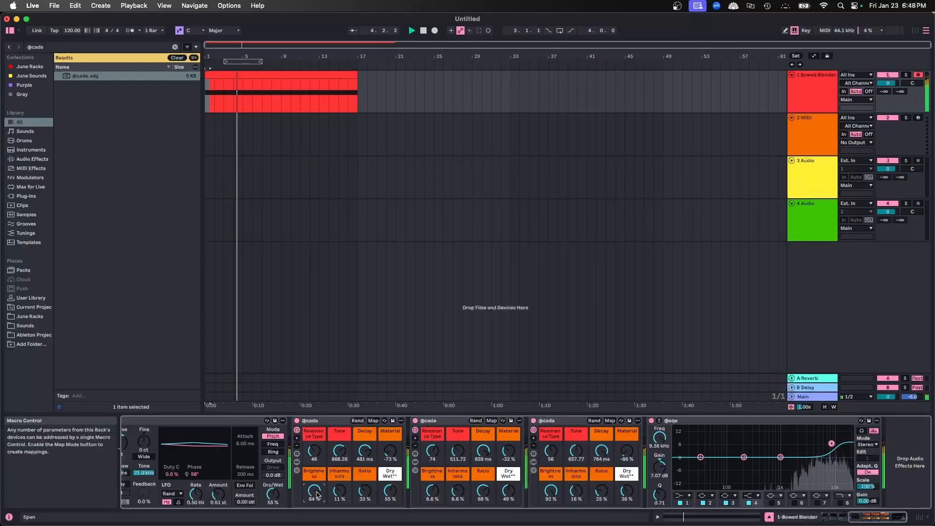
{"action": "right_click", "coordinate": [812, 88]}
{"action": "left_click", "coordinate": [858, 151]}
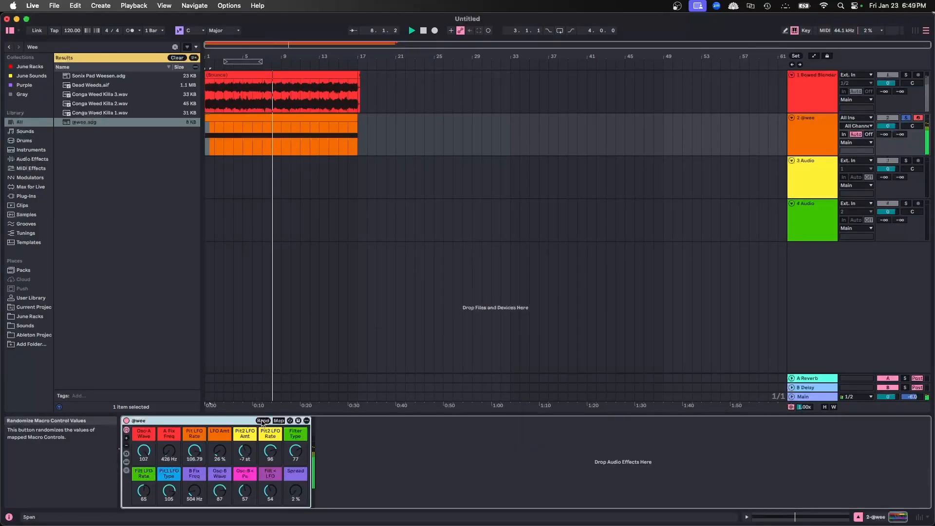
{"action": "left_click", "coordinate": [263, 420]}
{"action": "left_click", "coordinate": [262, 420]}
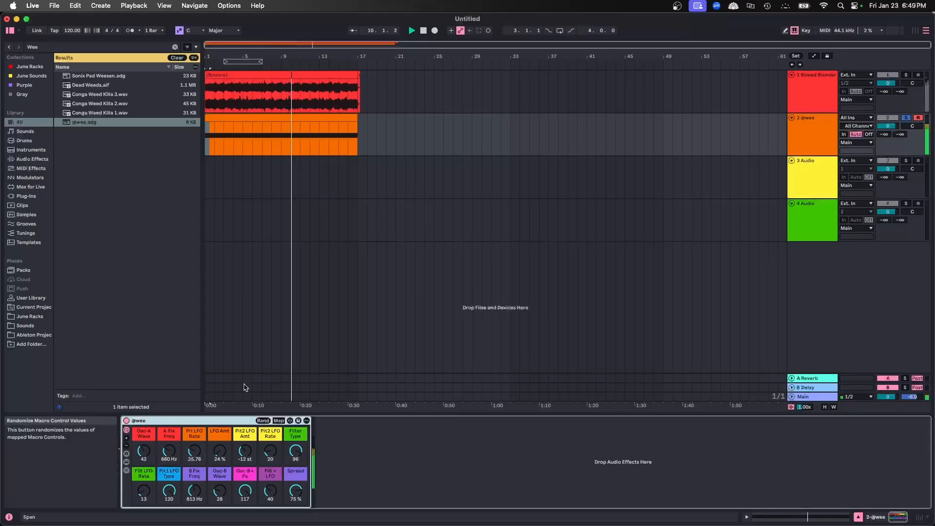
{"action": "left_click", "coordinate": [57, 47]}
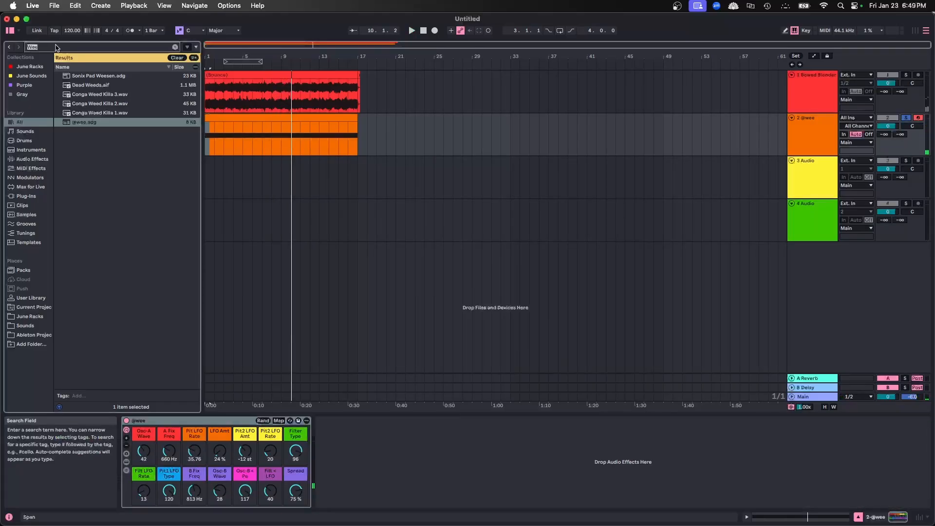
{"action": "type", "text": "@ftr"}
{"action": "key", "text": "Down"}
{"action": "key", "text": "Return"}
{"action": "key", "text": "space"}
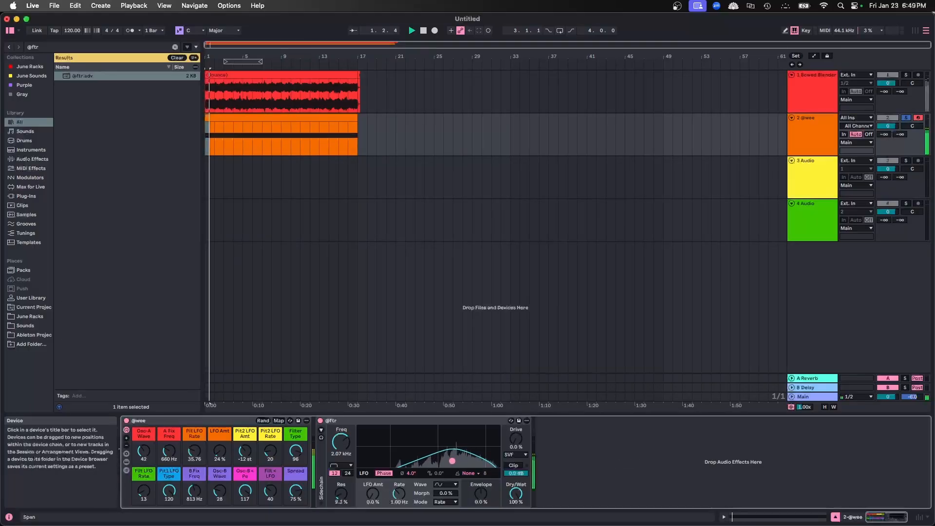
{"action": "left_click", "coordinate": [56, 47]}
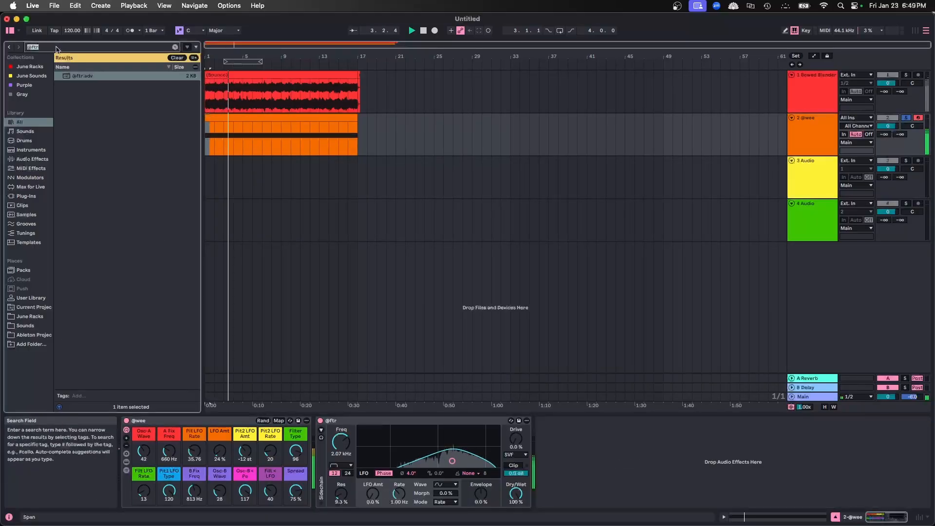
{"action": "type", "text": "@fff"}
{"action": "key", "text": "Down"}
{"action": "key", "text": "Return"}
{"action": "left_click", "coordinate": [678, 421]}
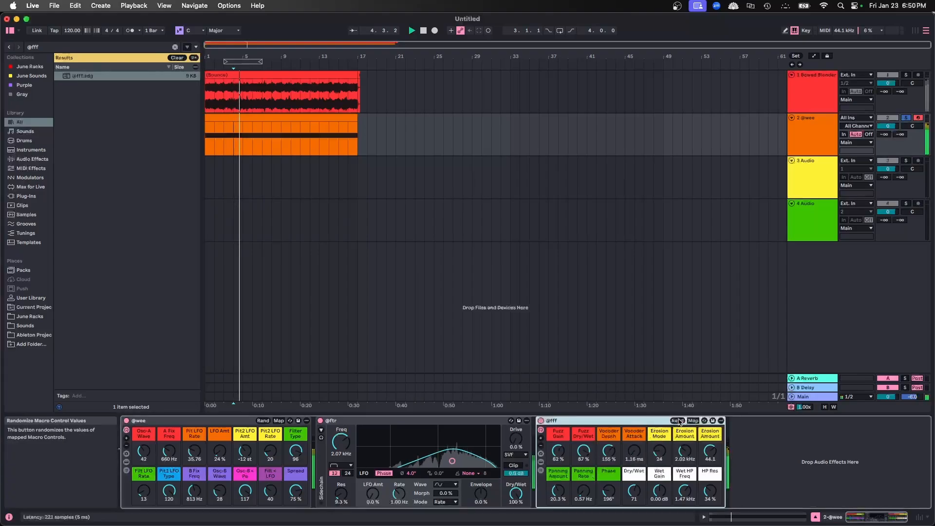
{"action": "left_click", "coordinate": [678, 421]}
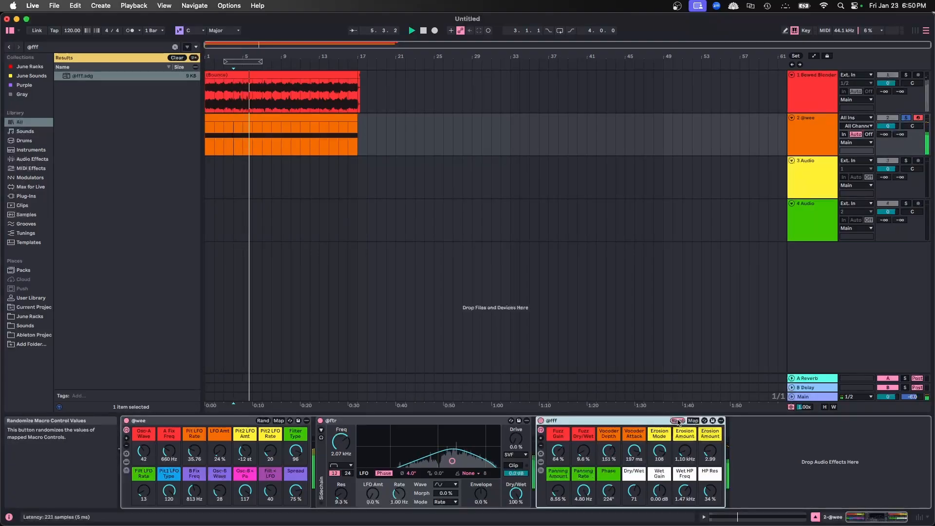
{"action": "left_click", "coordinate": [678, 420]}
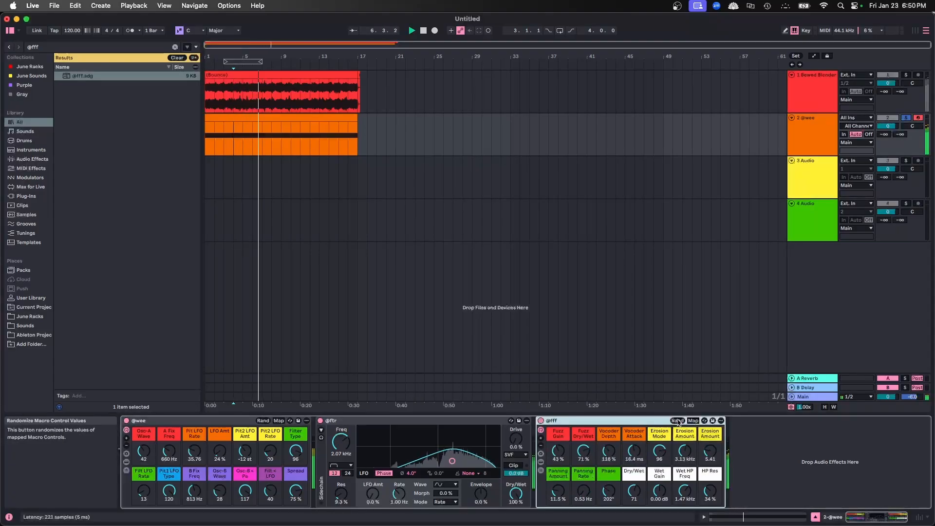
{"action": "left_click", "coordinate": [678, 421]}
{"action": "left_click", "coordinate": [678, 421]}
{"action": "left_click_drag", "start_coordinate": [637, 497], "coordinate": [637, 476]}
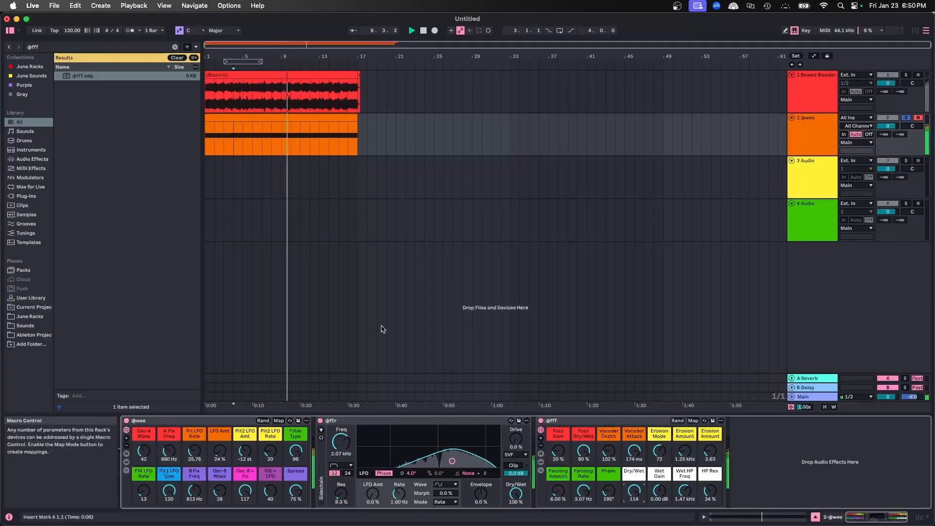
{"action": "left_click", "coordinate": [61, 48]}
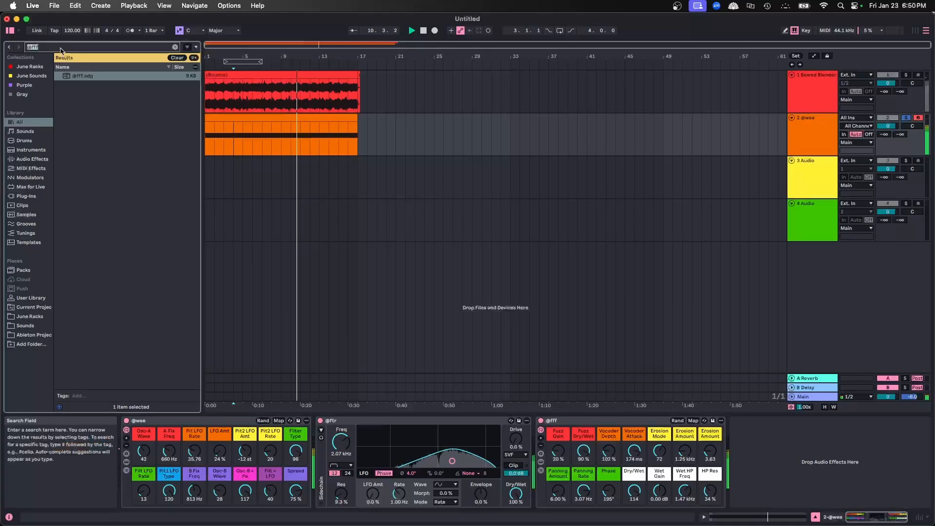
{"action": "type", "text": "@cada"}
{"action": "key", "text": "Return"}
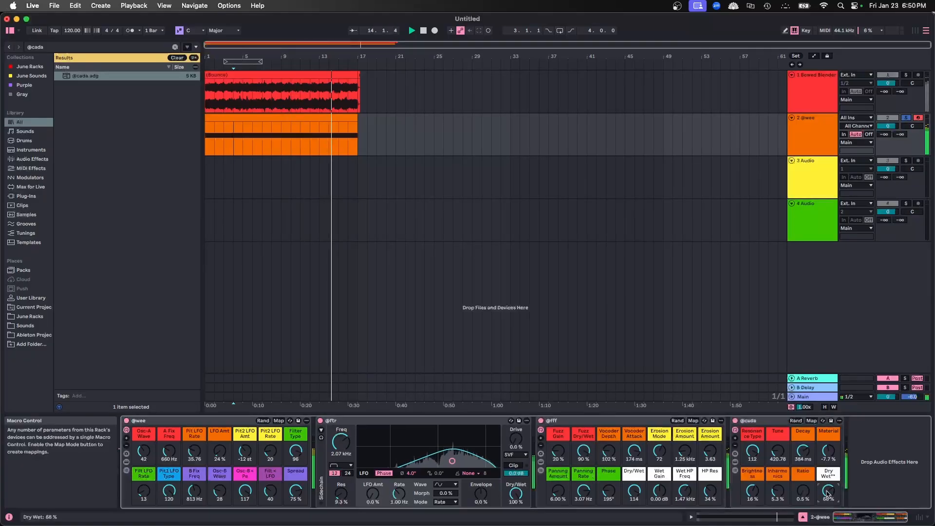
{"action": "left_click", "coordinate": [796, 420]}
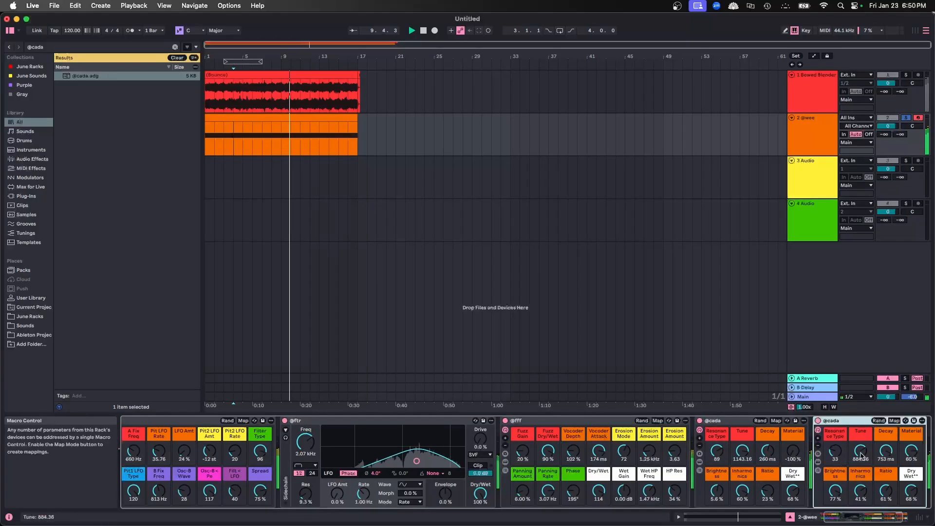
{"action": "left_click_drag", "start_coordinate": [861, 451], "coordinate": [861, 448]}
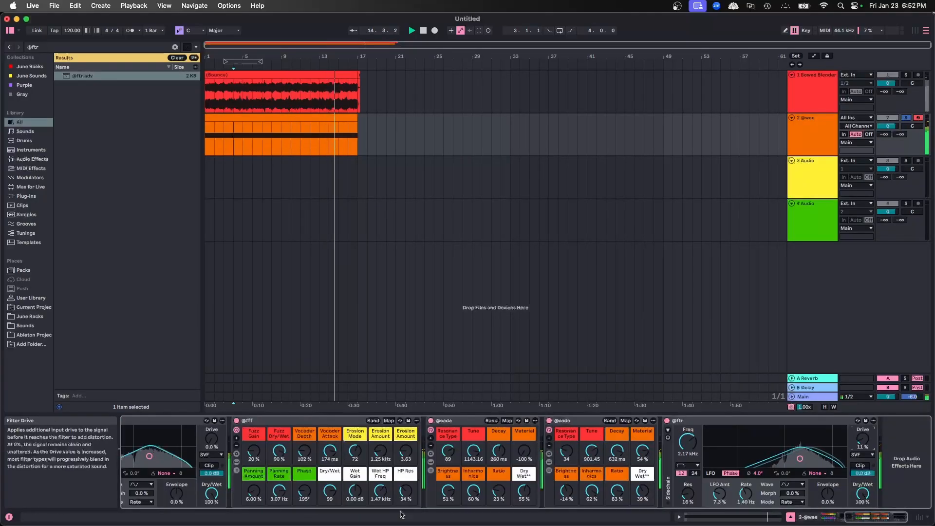
{"action": "left_click_drag", "start_coordinate": [212, 440], "coordinate": [212, 435]}
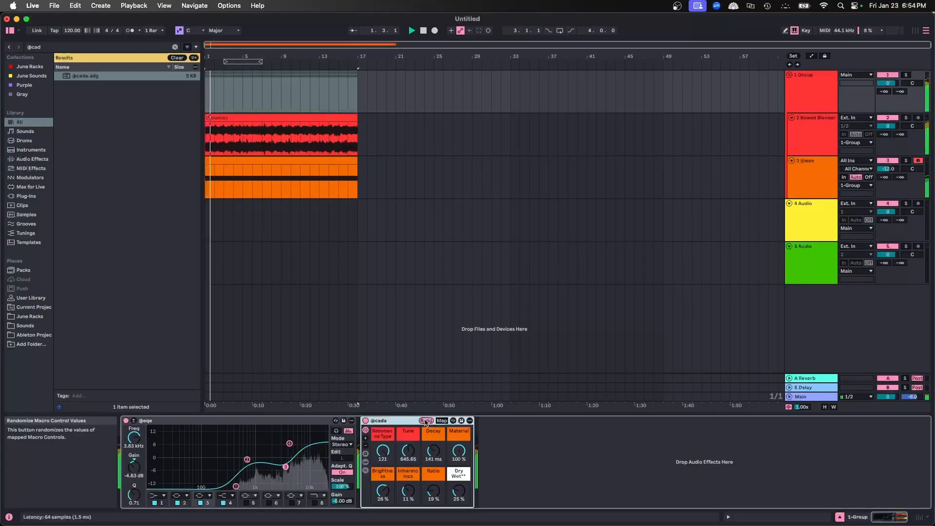
{"action": "left_click", "coordinate": [425, 420]}
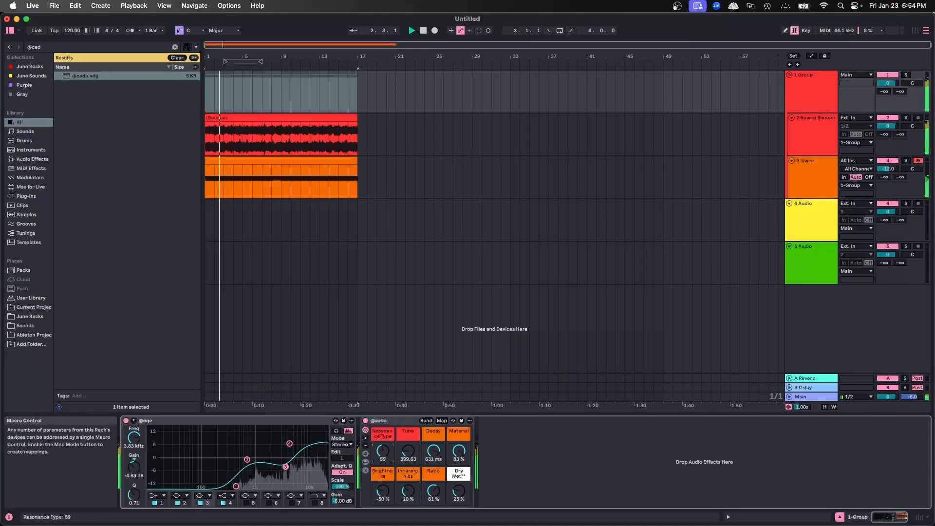
{"action": "left_click", "coordinate": [426, 421]}
{"action": "left_click_drag", "start_coordinate": [407, 452], "coordinate": [407, 414]}
{"action": "mouse_move", "coordinate": [459, 491]}
{"action": "left_mouse_down"}
{"action": "mouse_move", "coordinate": [459, 458]}
{"action": "mouse_move", "coordinate": [459, 481]}
{"action": "left_mouse_up"}
{"action": "key", "text": "super+d"}
{"action": "left_click", "coordinate": [544, 421]}
{"action": "left_click_drag", "start_coordinate": [577, 451], "coordinate": [577, 470]}
{"action": "left_click_drag", "start_coordinate": [501, 452], "coordinate": [501, 424]}
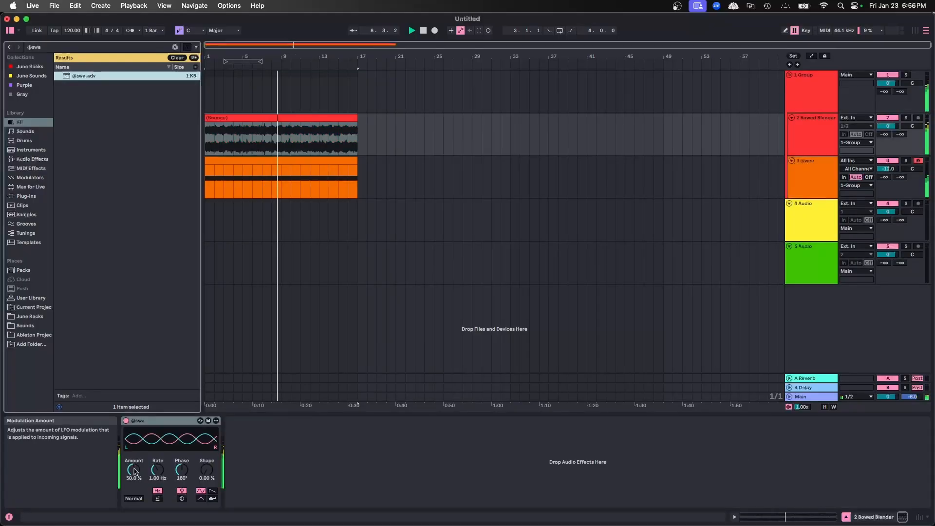
{"action": "left_click", "coordinate": [158, 475]}
{"action": "left_click_drag", "start_coordinate": [159, 476], "coordinate": [134, 432]}
{"action": "left_click_drag", "start_coordinate": [158, 477], "coordinate": [133, 467]}
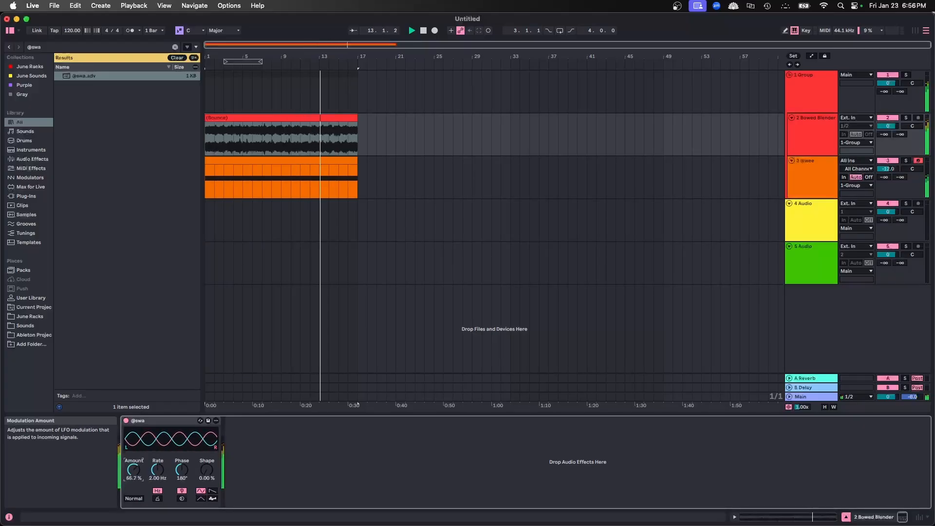
{"action": "left_click", "coordinate": [96, 48]}
{"action": "type", "text": "@sat"}
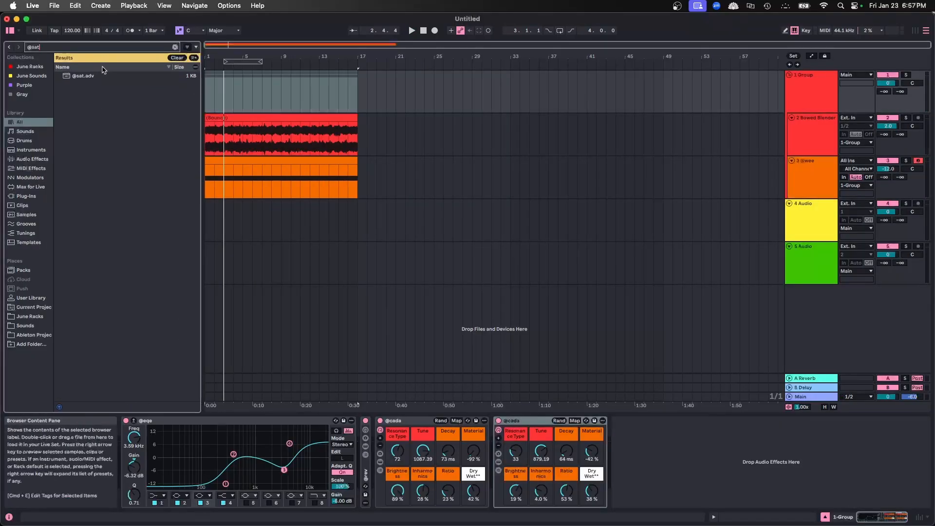
{"action": "left_click", "coordinate": [103, 77]}
{"action": "double_click", "coordinate": [103, 79]}
{"action": "key", "text": "space"}
{"action": "left_click_drag", "start_coordinate": [634, 495], "coordinate": [633, 479]}
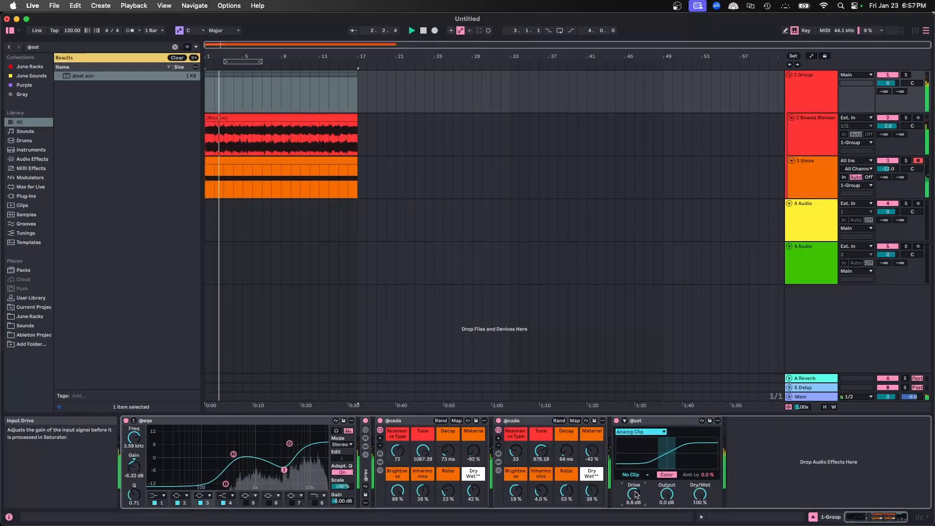
Find Erosion in the browser, add it to the start of the group's chain and adjust its Amount
{"action": "left_click", "coordinate": [74, 47]}
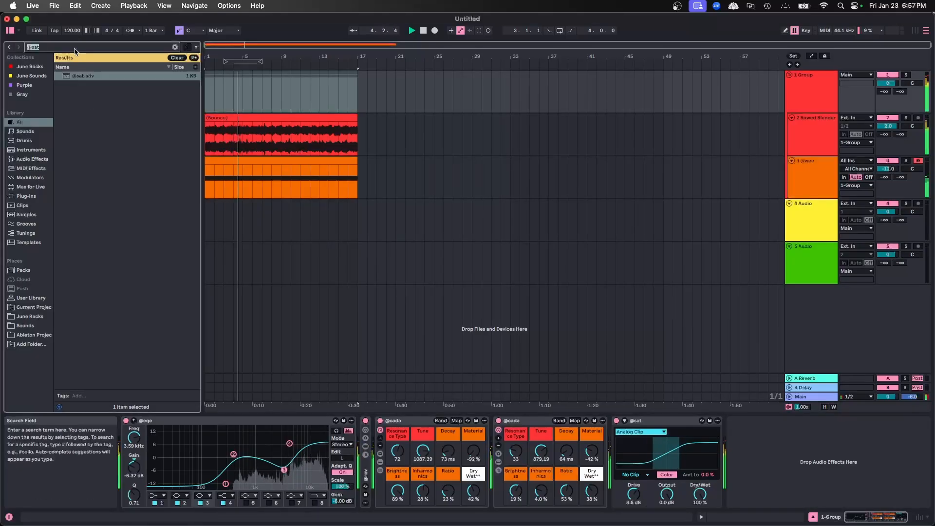
{"action": "type", "text": "er"}
{"action": "key", "text": "Return"}
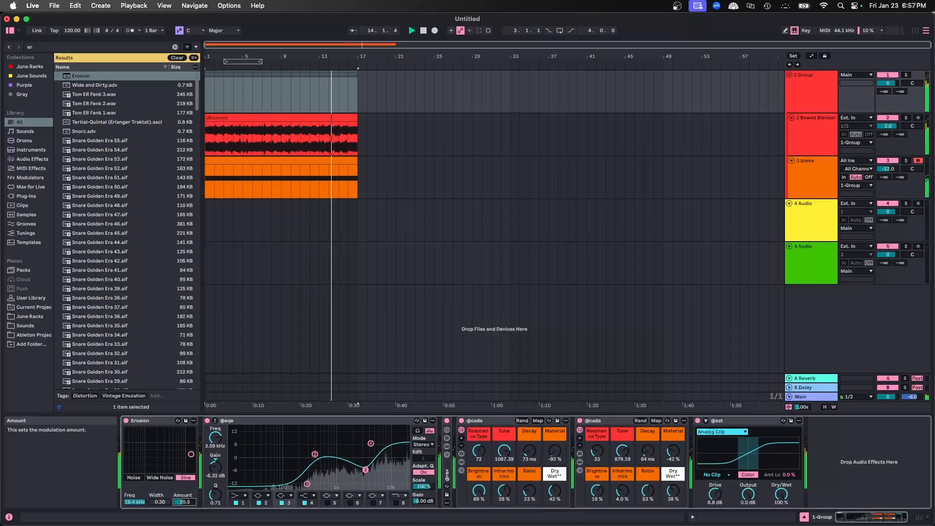
{"action": "left_click_drag", "start_coordinate": [184, 502], "coordinate": [142, 502]}
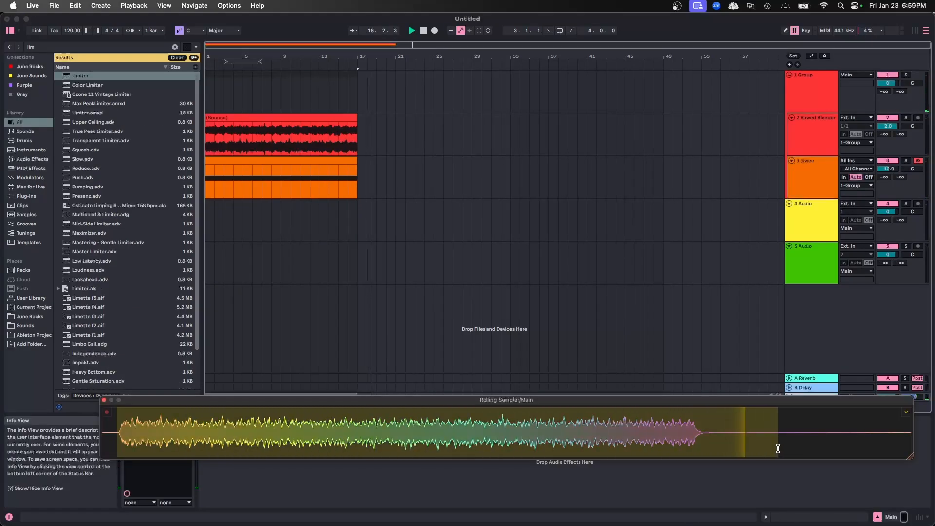
Place the Rolling Sampler recording on the green audio track near bar 29, select the source group and audition the recorded clip
{"action": "left_click_drag", "start_coordinate": [565, 426], "coordinate": [472, 275]}
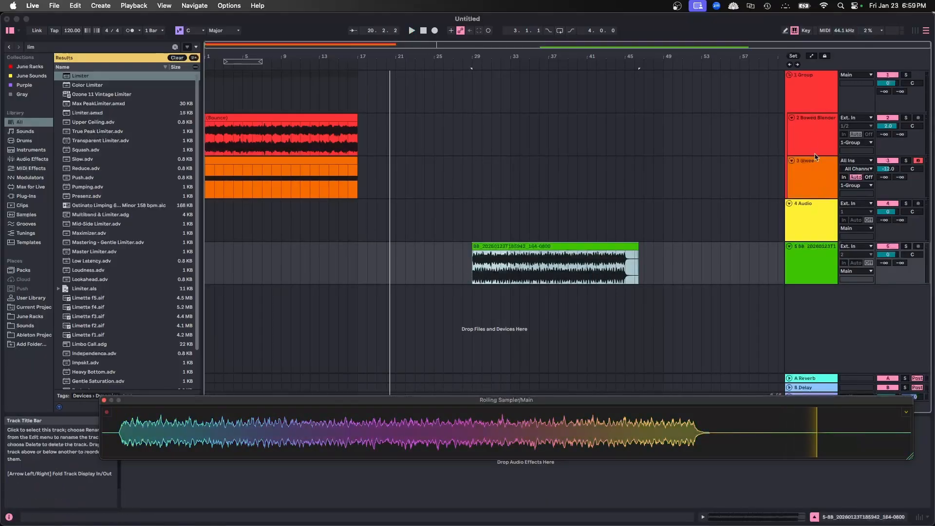
{"action": "left_click", "coordinate": [813, 98]}
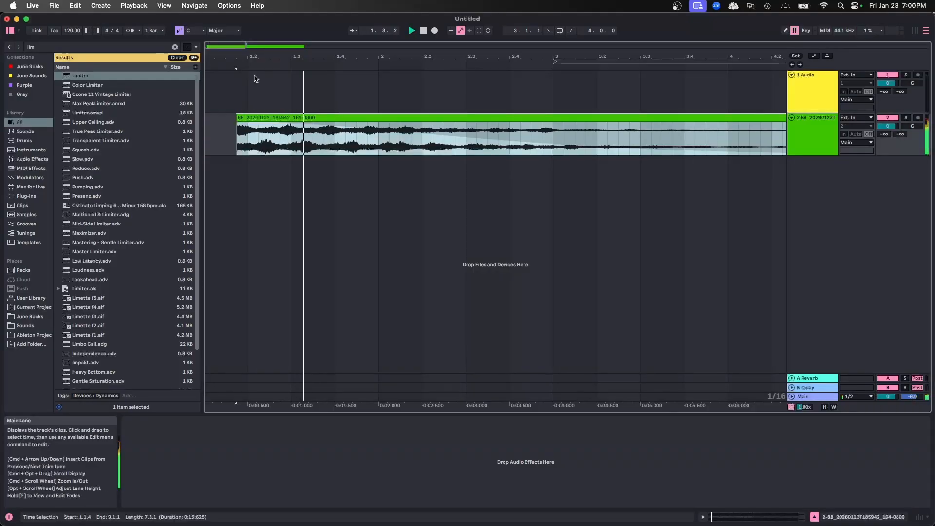
{"action": "left_click_drag", "start_coordinate": [262, 54], "coordinate": [262, 15]}
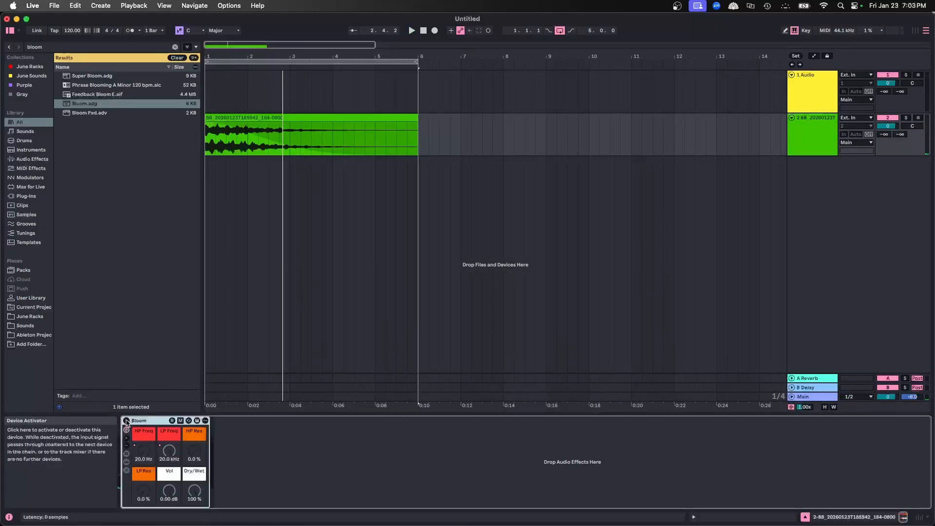
{"action": "key", "text": "space"}
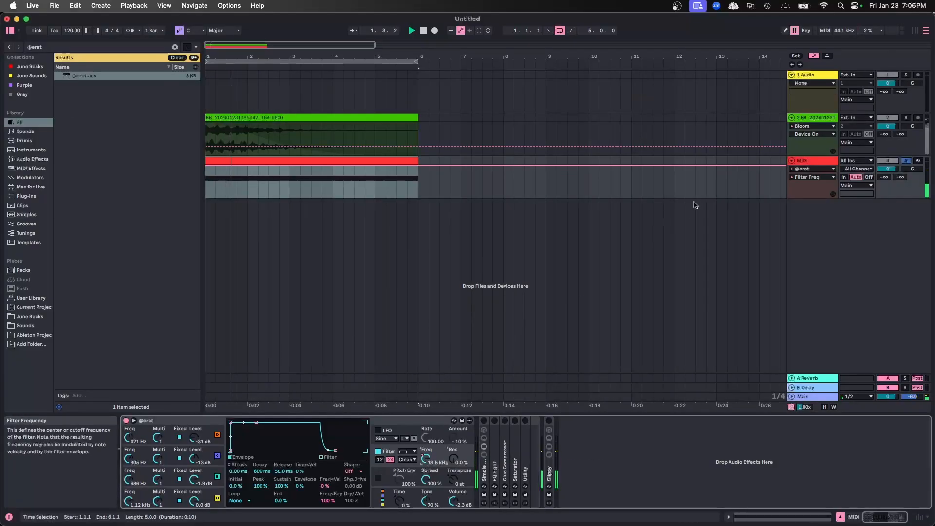
{"action": "left_click_drag", "start_coordinate": [419, 165], "coordinate": [248, 176]}
{"action": "left_click", "coordinate": [248, 176]}
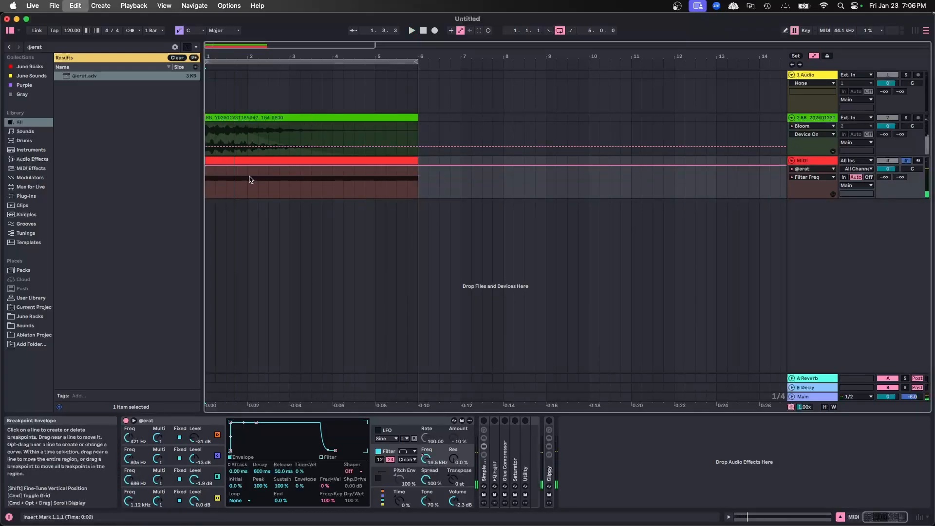
{"action": "key", "text": "space"}
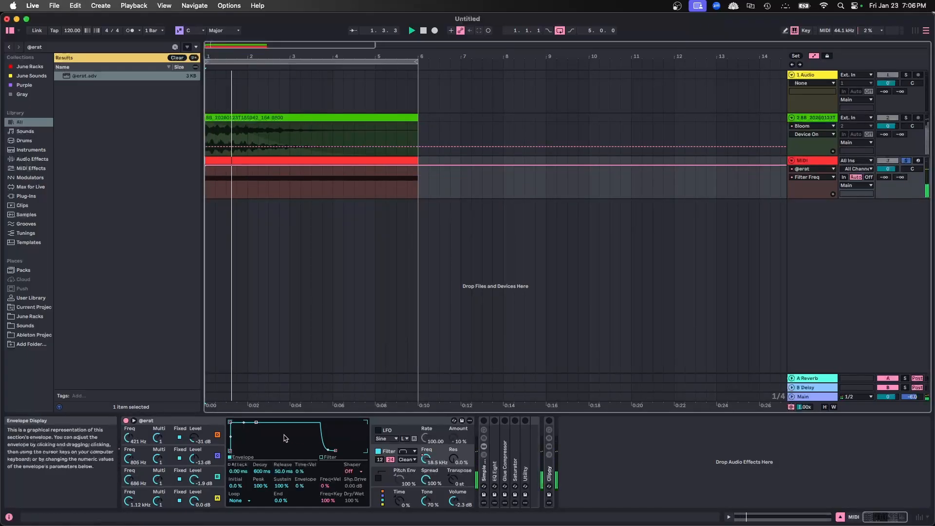
{"action": "key", "text": "space"}
Hide the automation lanes and lengthen the fade-in at the start of the green audio clip, replaying it to check
{"action": "key", "text": "a"}
{"action": "left_click", "coordinate": [210, 125]}
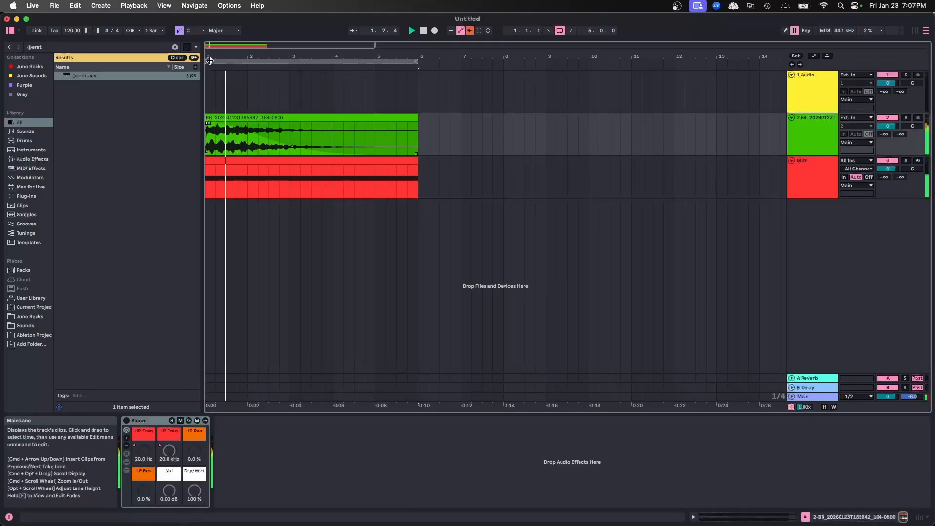
{"action": "scroll", "coordinate": [214, 126], "scroll_direction": "up", "scroll_amount": 5}
{"action": "left_click_drag", "start_coordinate": [222, 126], "coordinate": [227, 126]}
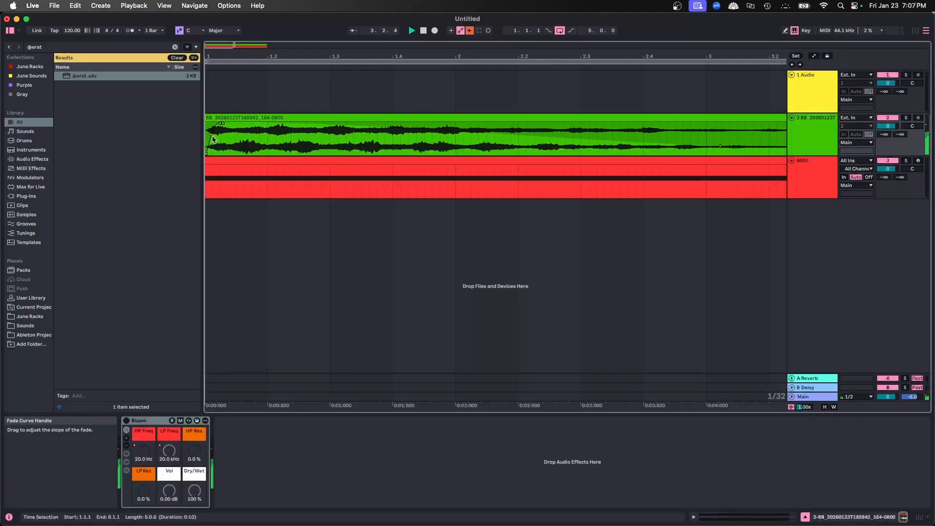
{"action": "left_click", "coordinate": [219, 118]}
{"action": "key", "text": "space"}
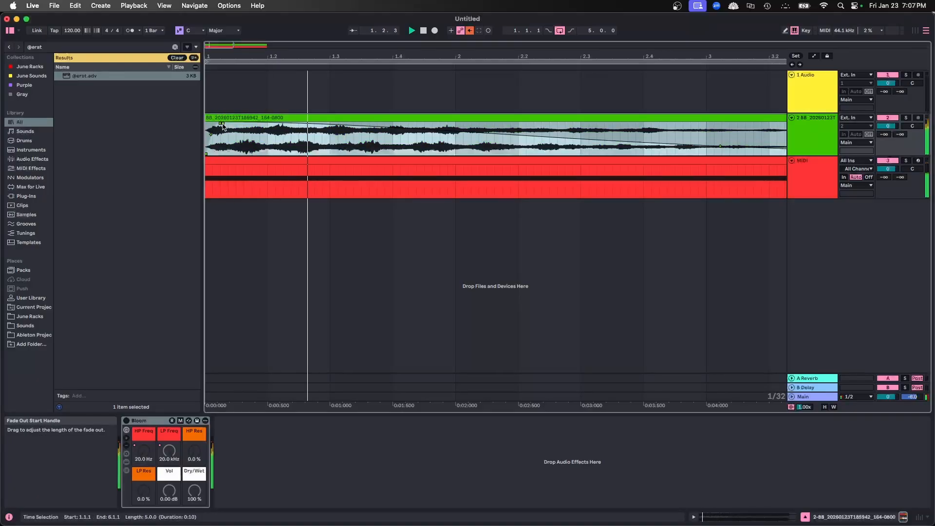
{"action": "left_click_drag", "start_coordinate": [221, 125], "coordinate": [224, 125]}
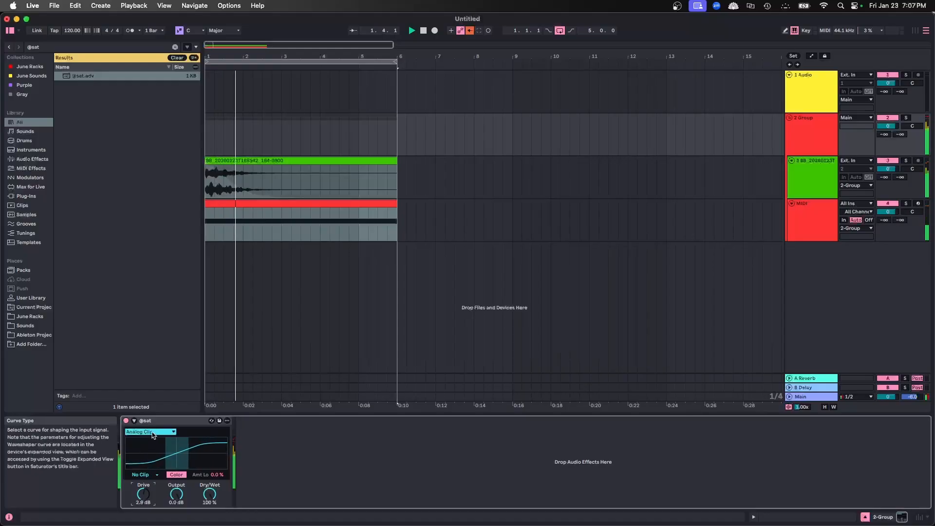
{"action": "left_click", "coordinate": [152, 432]}
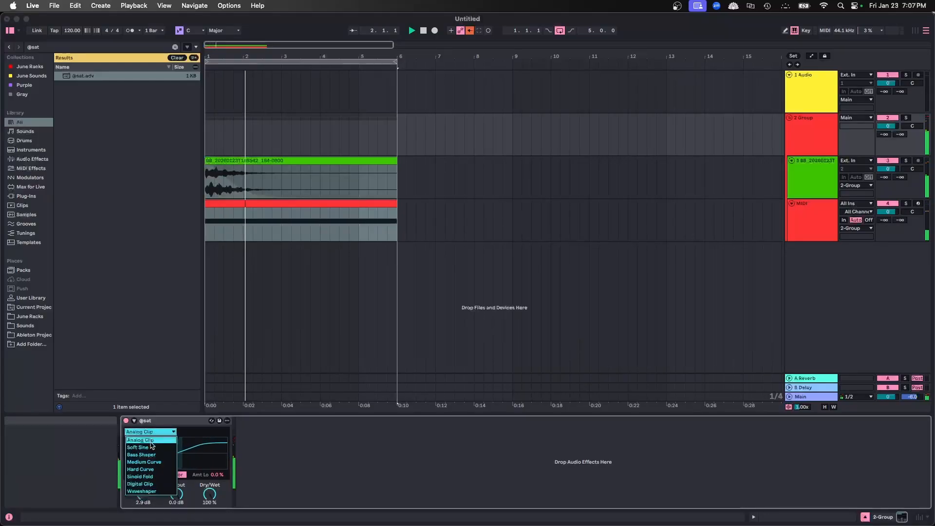
{"action": "left_click", "coordinate": [146, 455]}
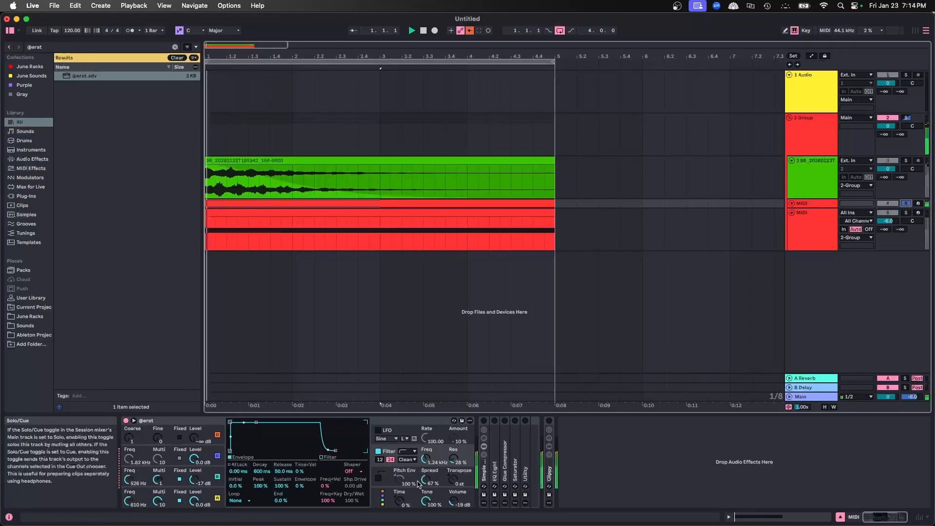
{"action": "left_click_drag", "start_coordinate": [453, 501], "coordinate": [453, 492]}
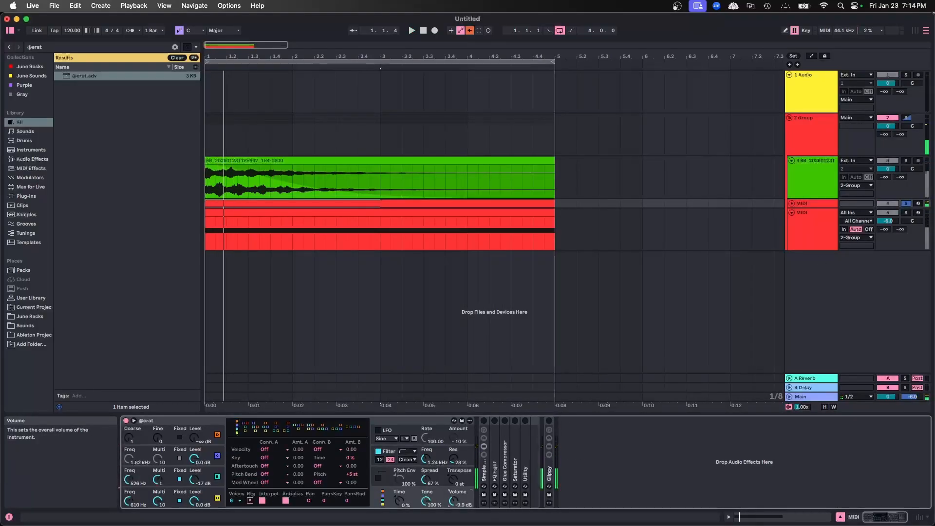
{"action": "left_click", "coordinate": [906, 203]}
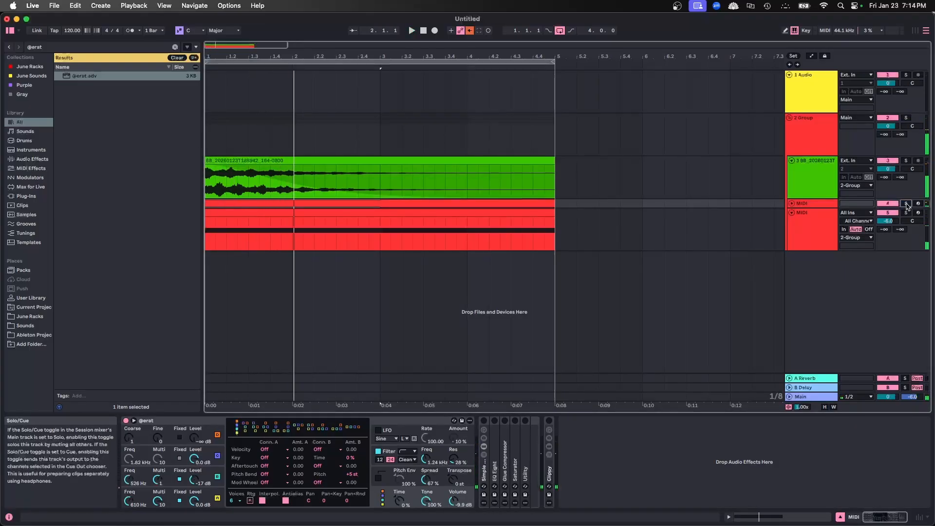
{"action": "left_click", "coordinate": [454, 501]}
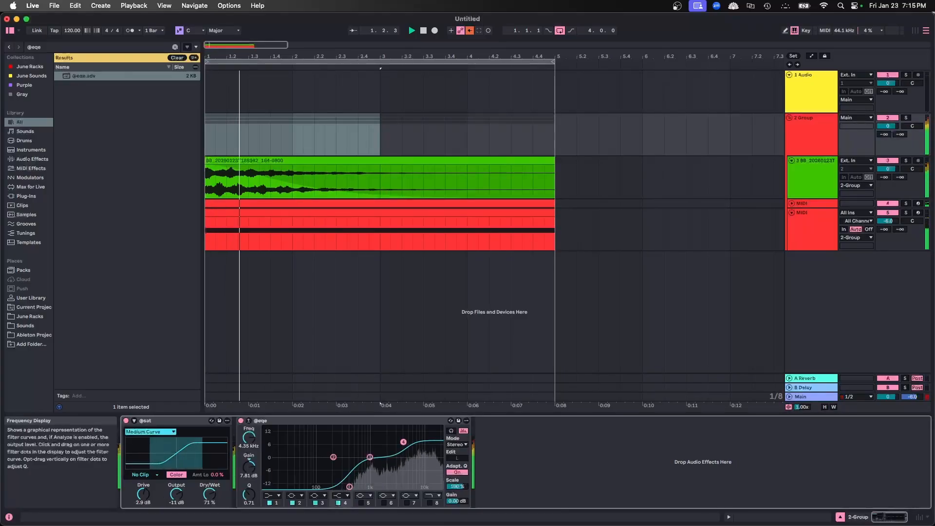
{"action": "left_click_drag", "start_coordinate": [403, 442], "coordinate": [412, 444]}
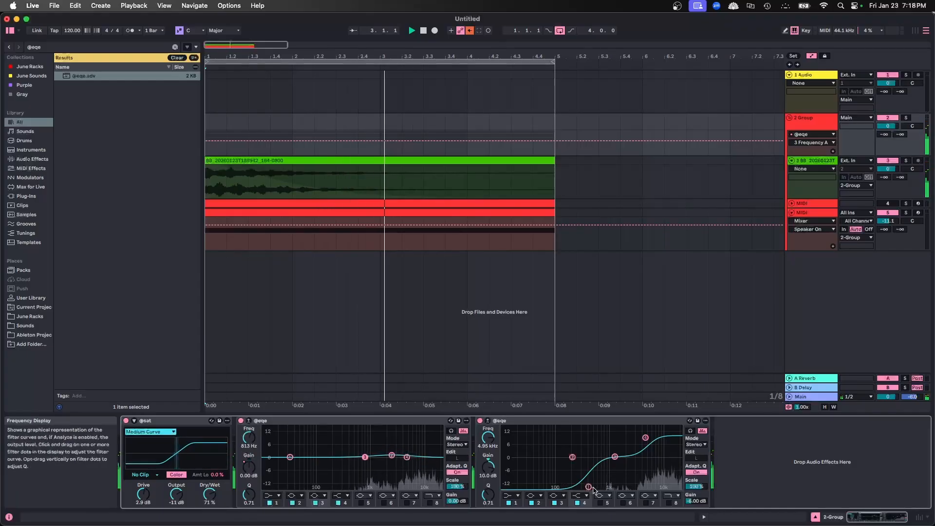
{"action": "left_click_drag", "start_coordinate": [588, 487], "coordinate": [595, 488]}
{"action": "key", "text": "space"}
{"action": "key", "text": "space"}
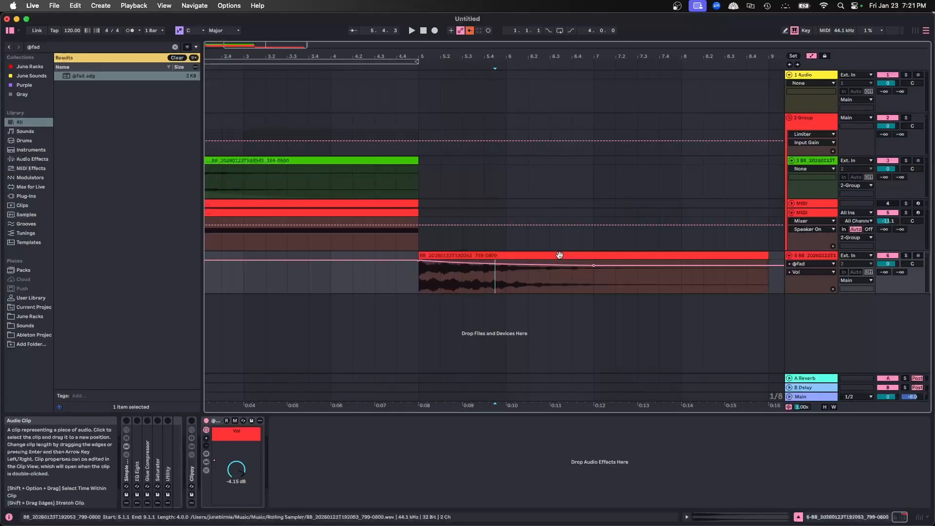
{"action": "left_click", "coordinate": [560, 255]}
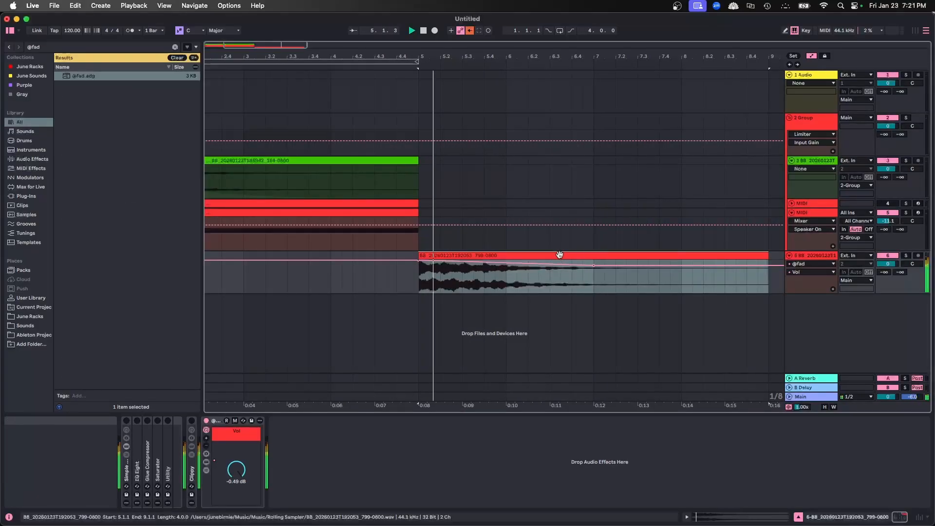
{"action": "left_click_drag", "start_coordinate": [593, 266], "coordinate": [573, 266]}
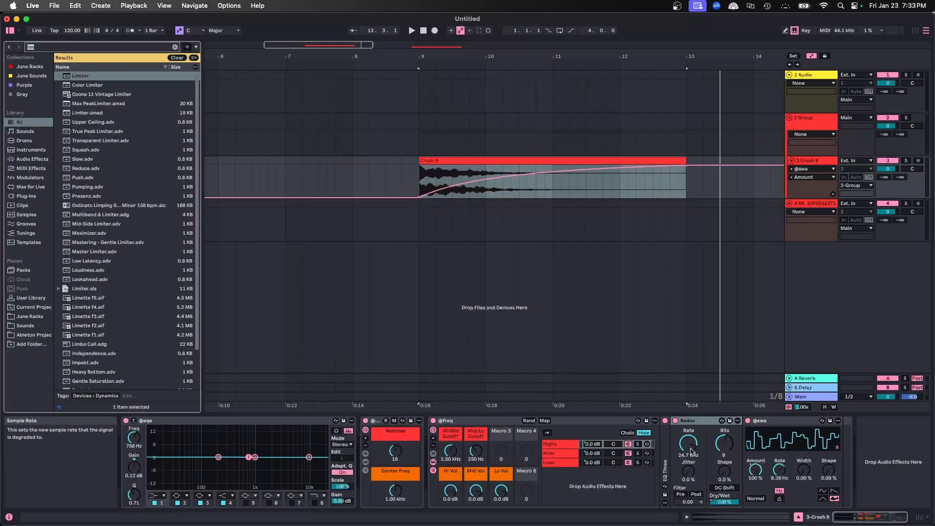
Raise the Redux sample rate on the Crash 9 track to 27.0 kHz, replaying the clip to compare
{"action": "left_click_drag", "start_coordinate": [690, 449], "coordinate": [690, 436]}
{"action": "key", "text": "space"}
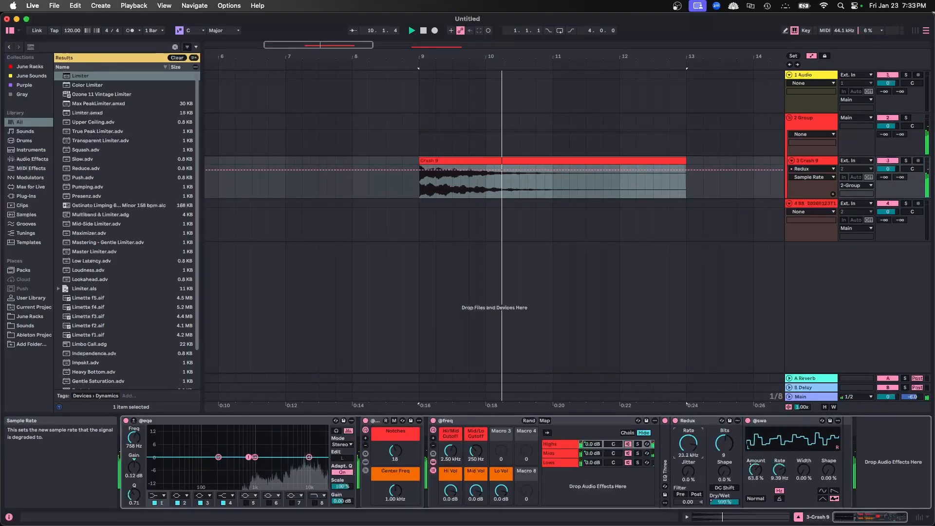
{"action": "key", "text": "space"}
{"action": "key", "text": "space"}
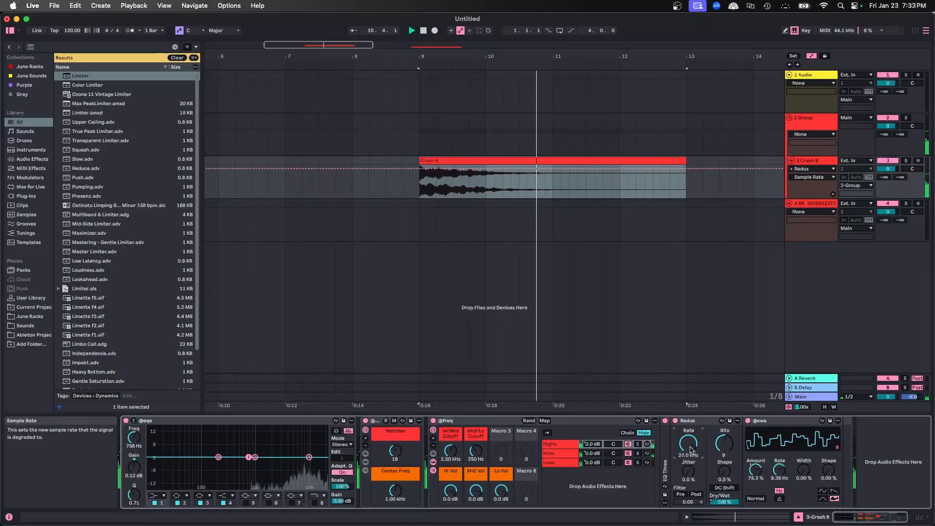
{"action": "key", "text": "space"}
{"action": "key", "text": "space"}
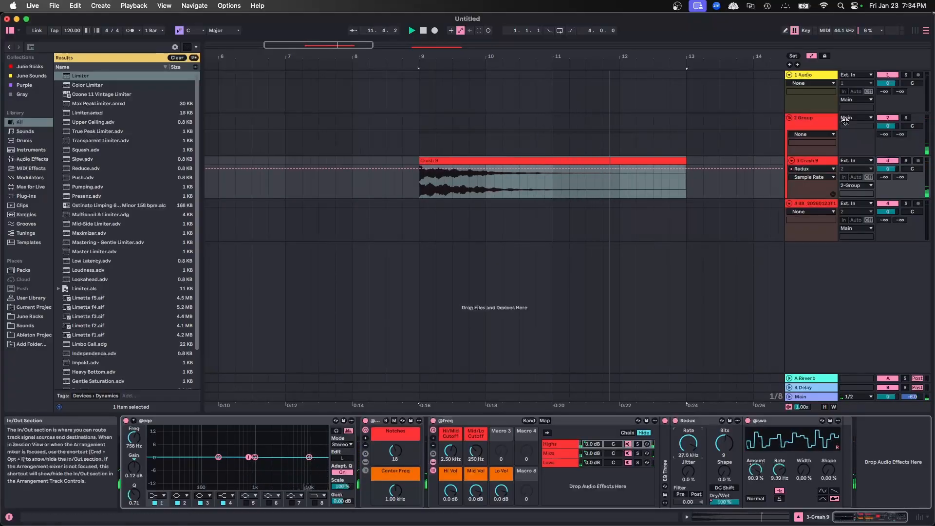
{"action": "key", "text": "space"}
{"action": "key", "text": "space"}
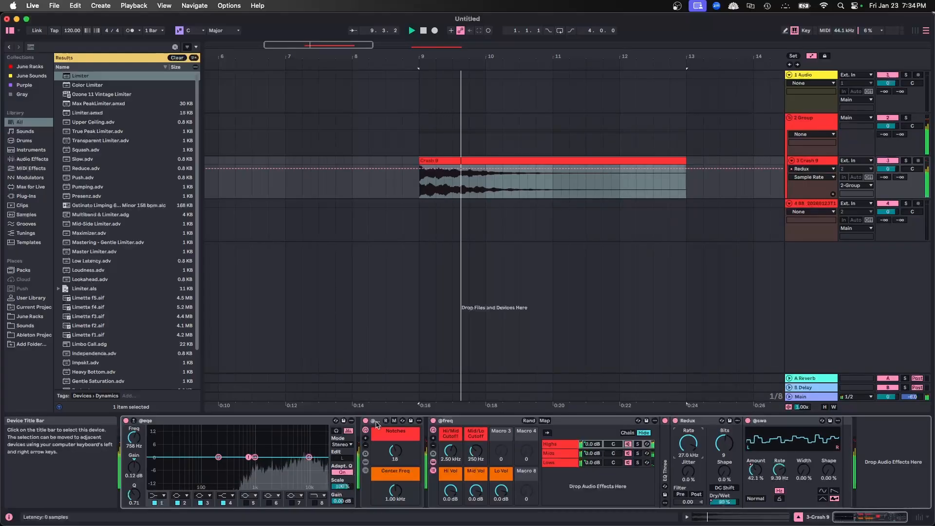